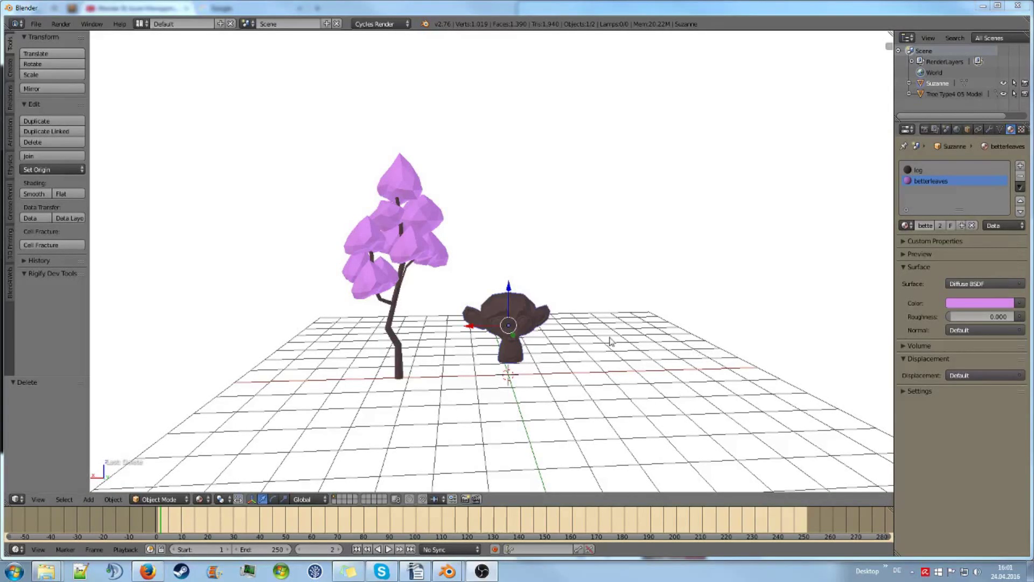
# - Select the low-poly tree and make its betterleaves material slot active
pyautogui.moveTo(567, 295); pyautogui.dragTo(555, 313, button='middle')
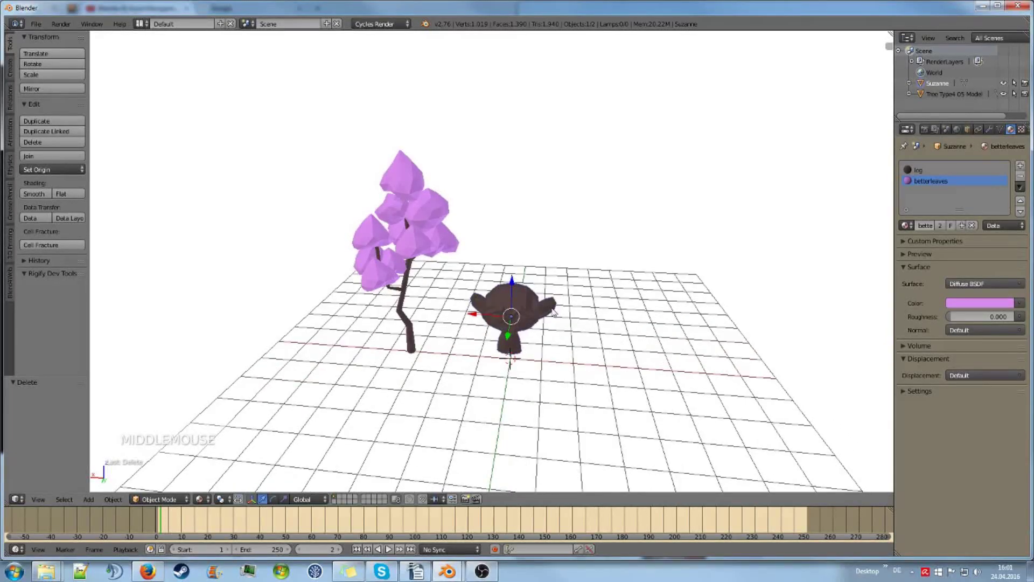
pyautogui.moveTo(554, 312); pyautogui.dragTo(565, 287, button='middle')
pyautogui.scroll(1, 563, 298)
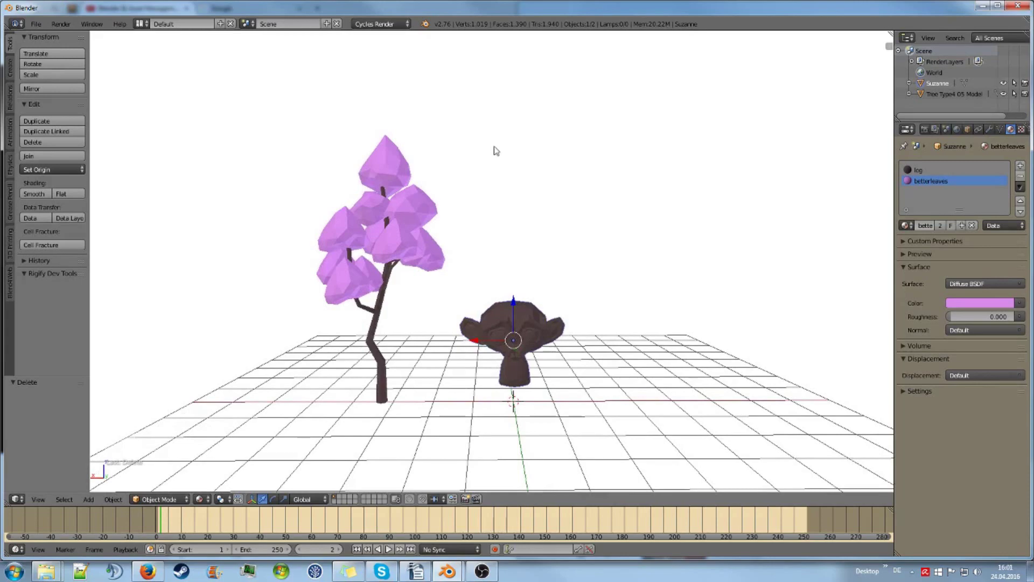
pyautogui.rightClick(419, 180)
pyautogui.doubleClick(940, 179)
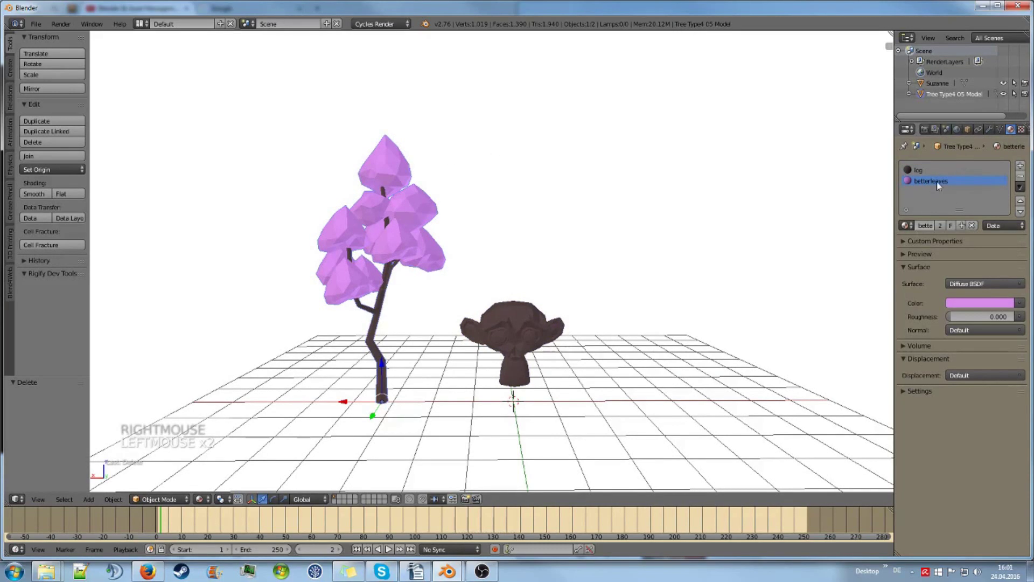
# - Change the betterleaves surface shader to Glass BSDF and check it in the material preview
pyautogui.click(966, 284)
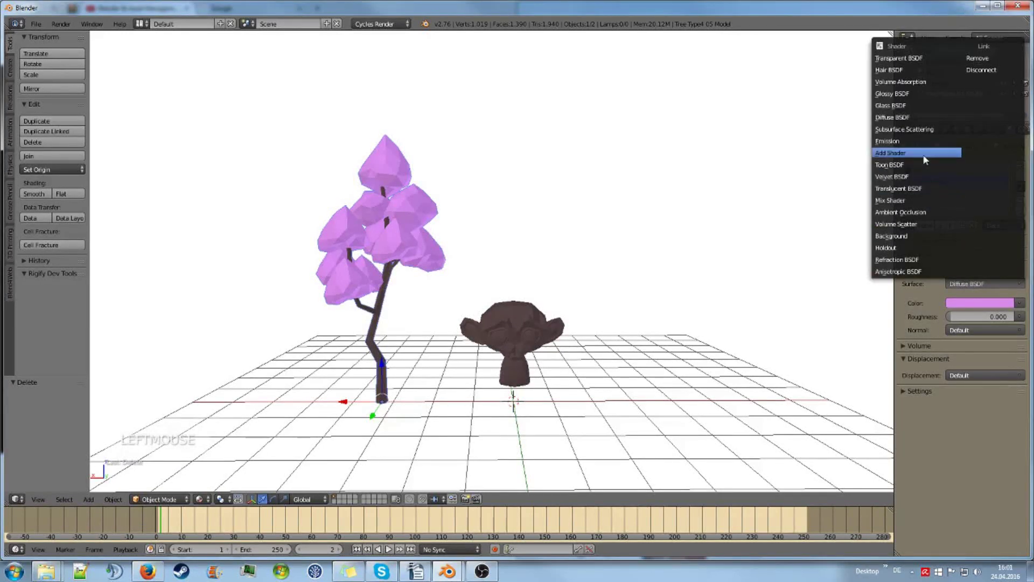
pyautogui.click(904, 107)
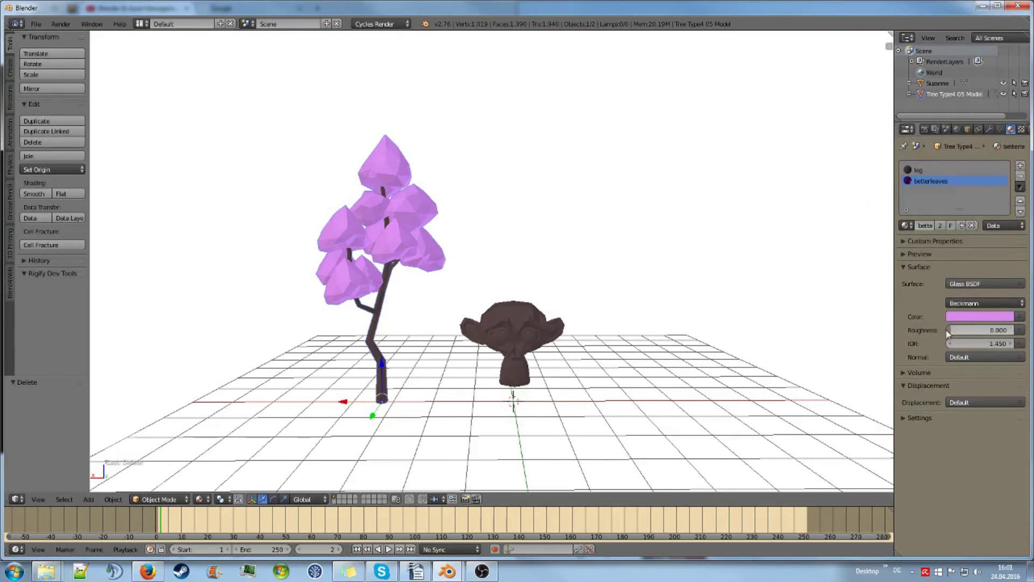
pyautogui.click(907, 254)
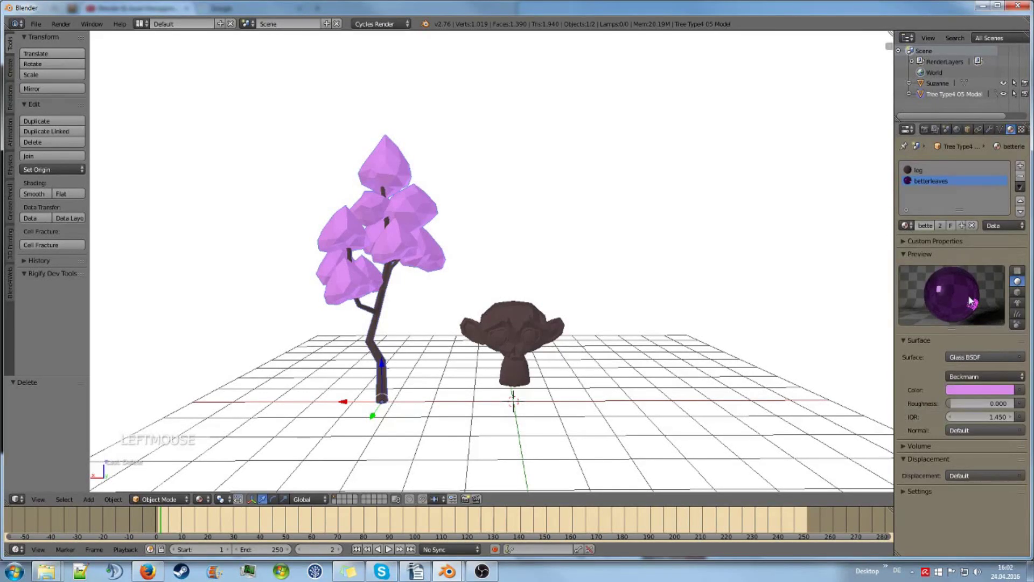
pyautogui.scroll(-2, 951, 429)
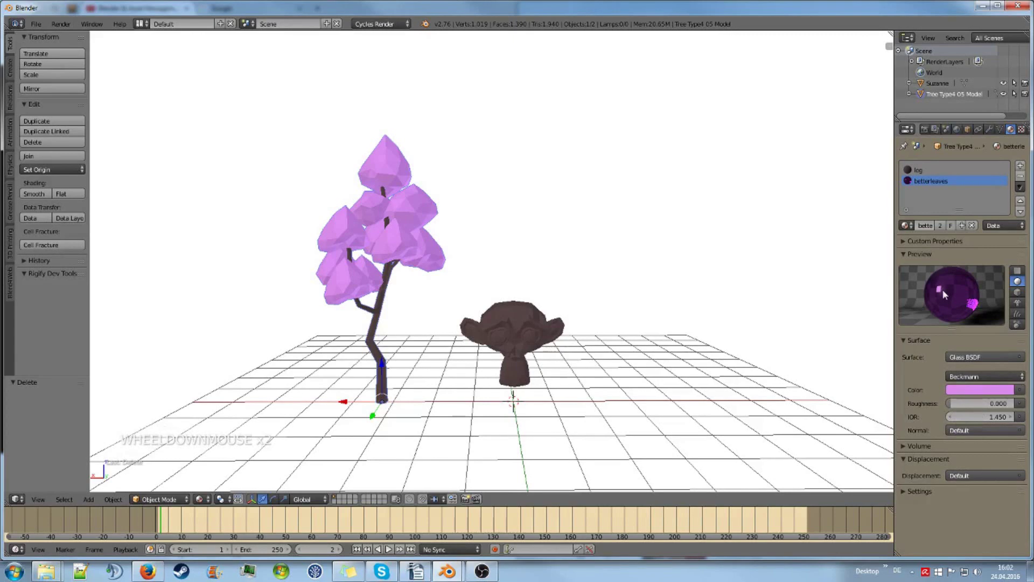
pyautogui.click(940, 256)
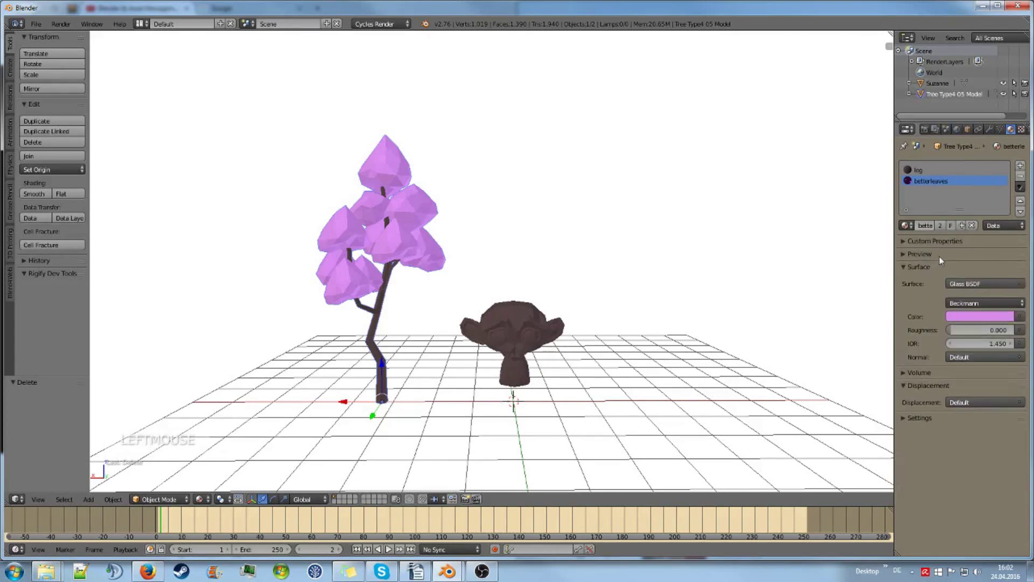
pyautogui.click(940, 257)
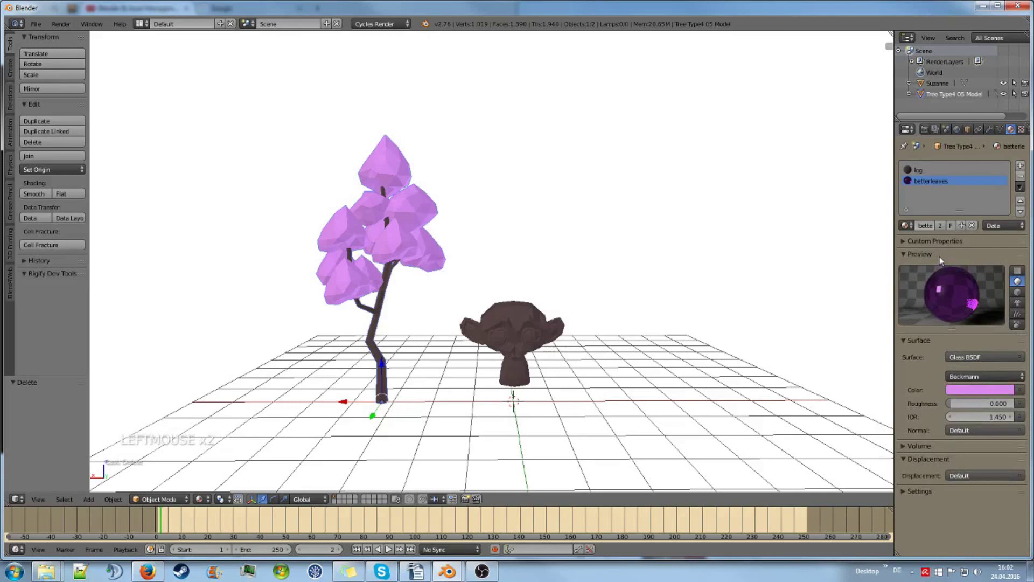
pyautogui.click(939, 257)
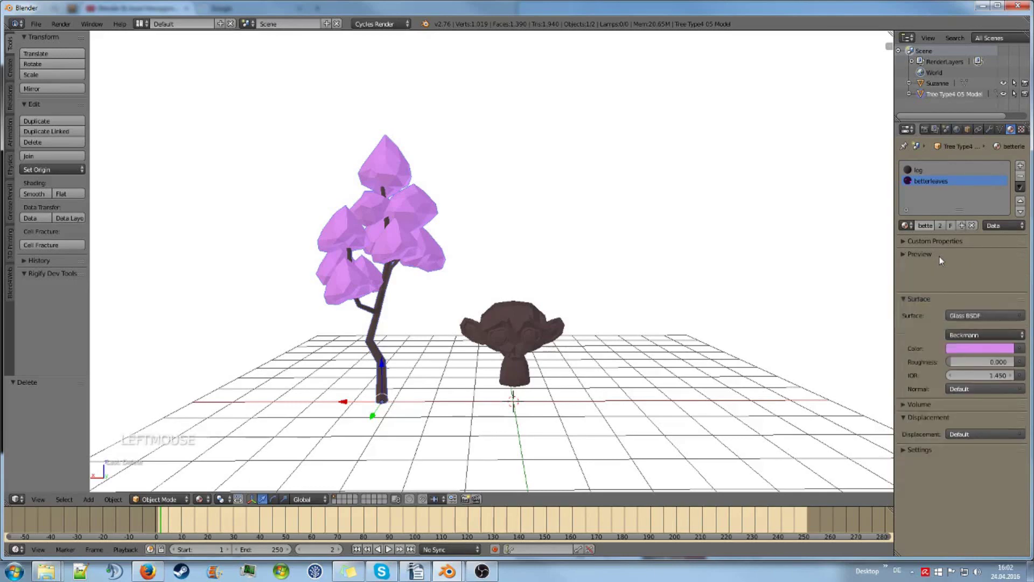
# - Change the betterleaves surface to a Mix Shader combining a Diffuse BSDF and a Glossy BSDF
pyautogui.click(968, 287)
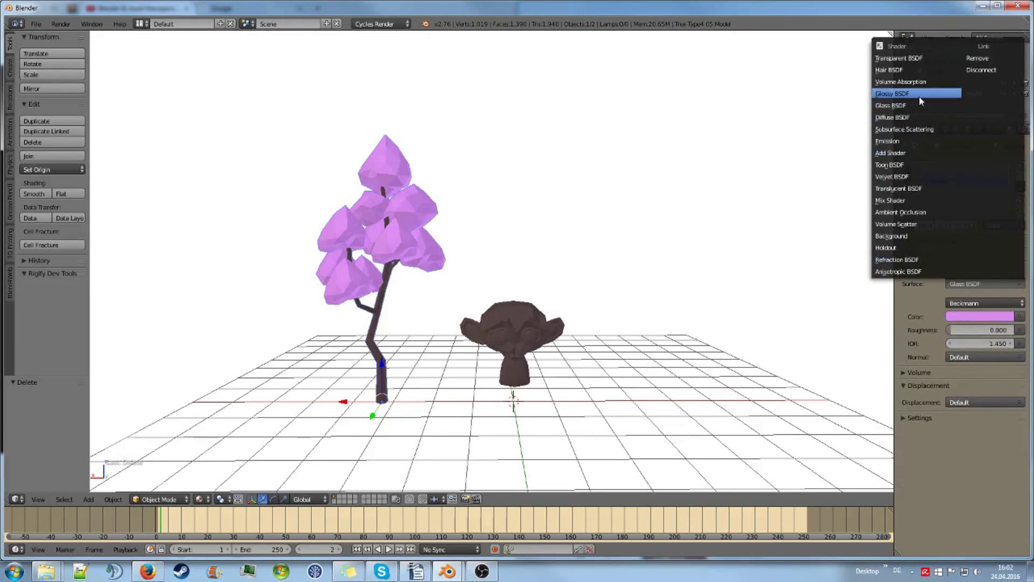
pyautogui.click(915, 200)
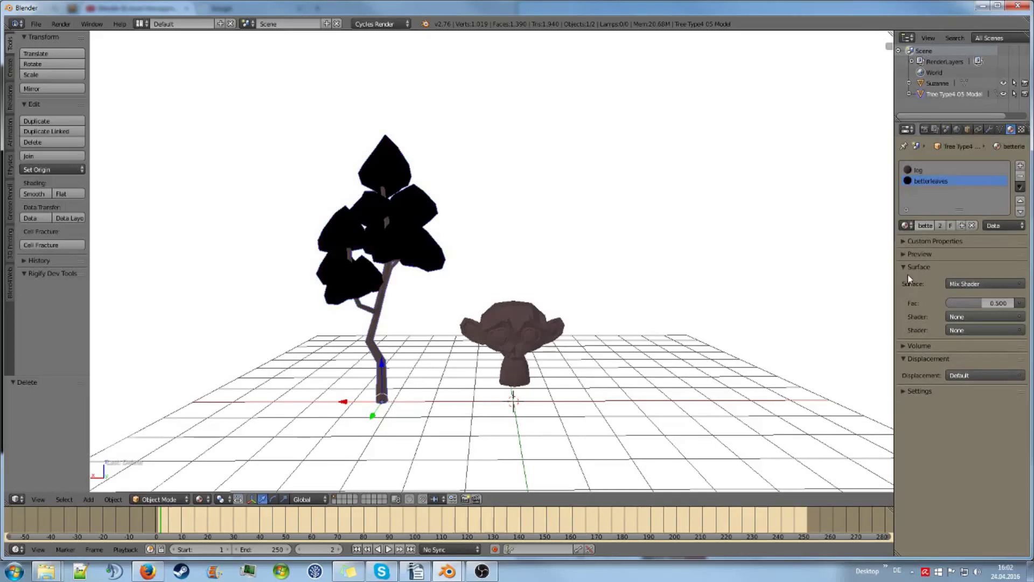
pyautogui.click(973, 317)
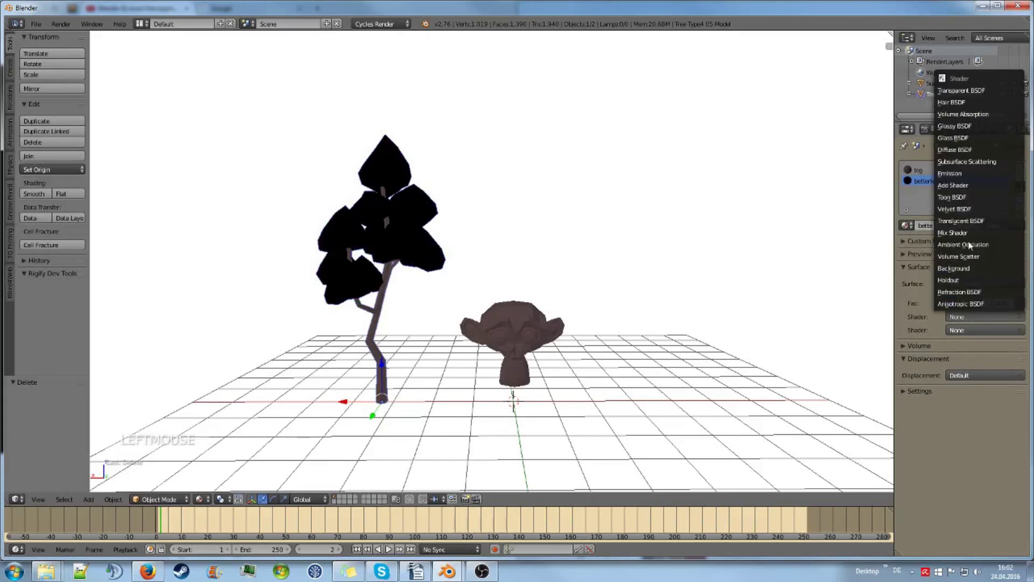
pyautogui.click(955, 150)
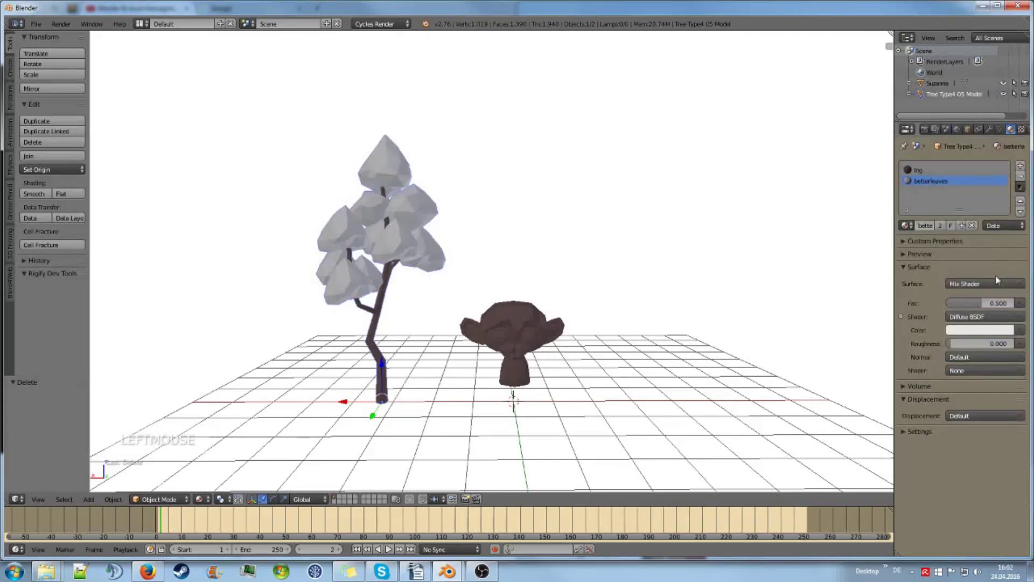
pyautogui.click(976, 371)
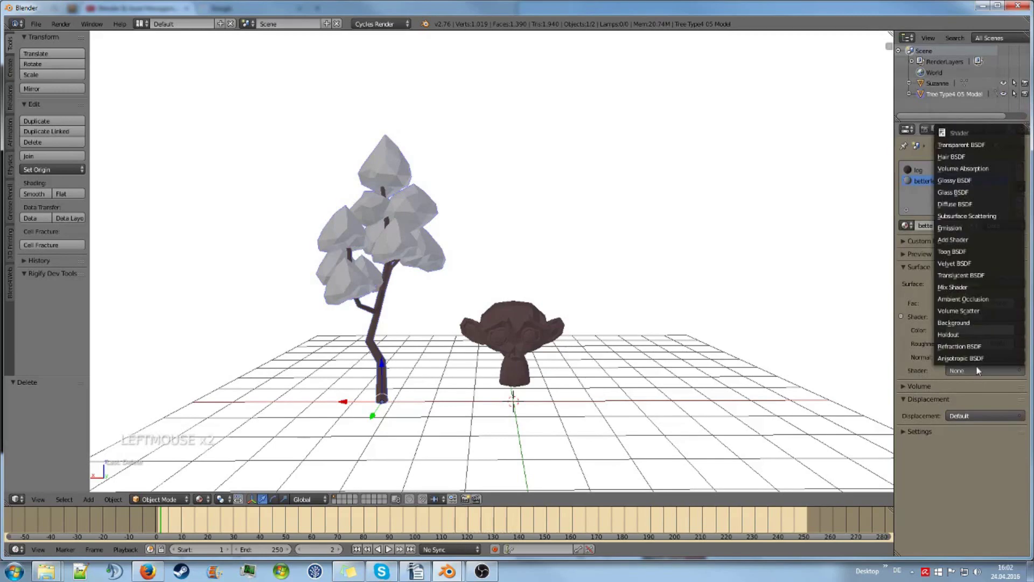
pyautogui.click(973, 180)
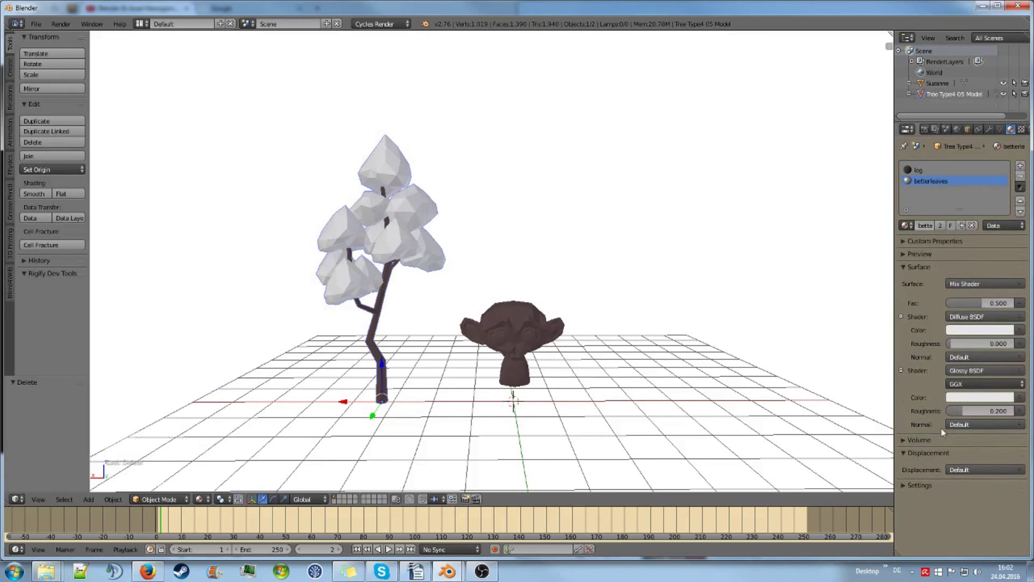
pyautogui.scroll(-2, 973, 399)
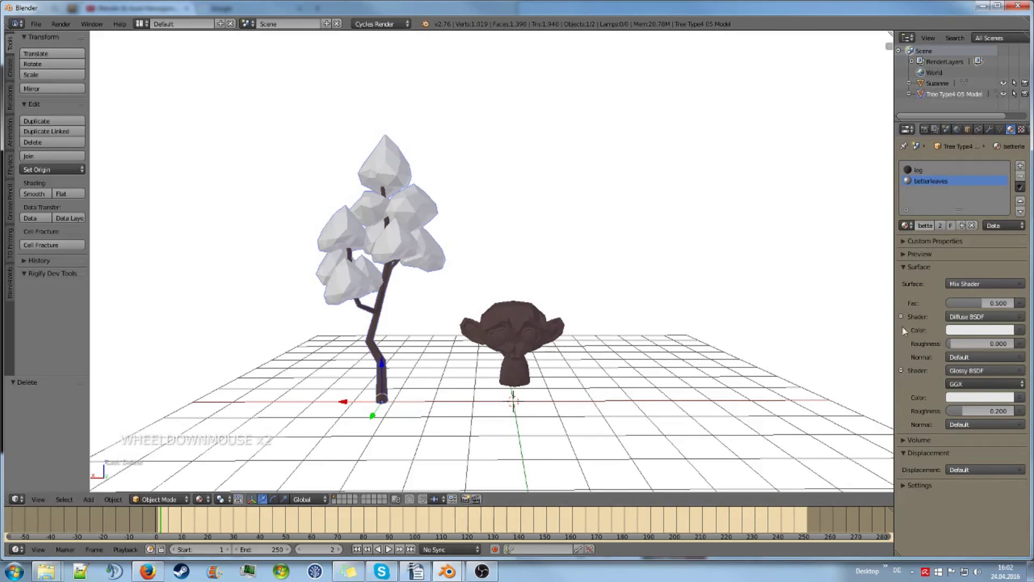
# - Split the 3D view vertically into two side-by-side areas, making the second area slightly wider
pyautogui.moveTo(650, 247)
pyautogui.mouseDown(button='middle')
pyautogui.moveTo(649, 275)
pyautogui.moveTo(649, 254)
pyautogui.mouseUp(button='middle')
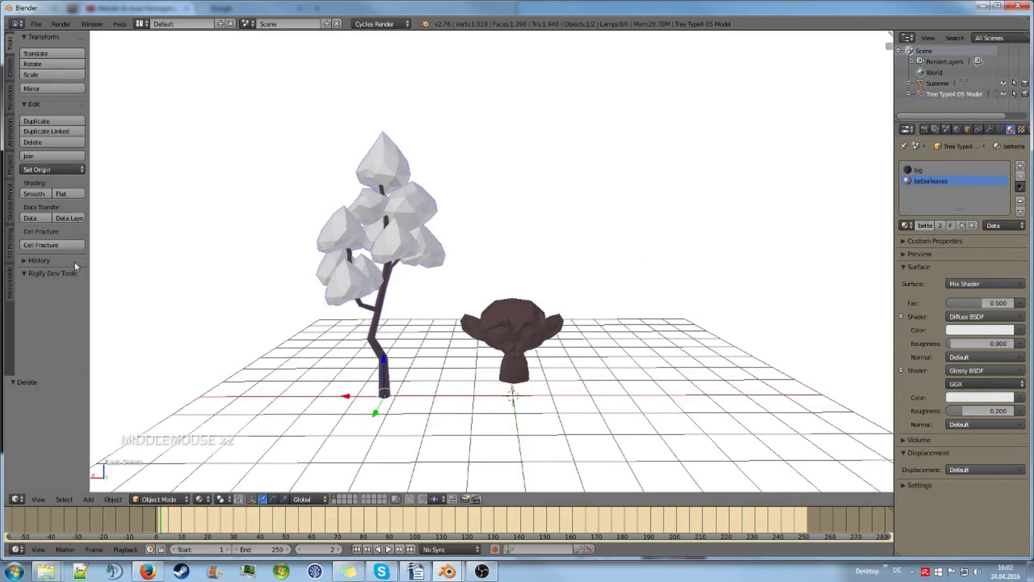
pyautogui.rightClick(522, 30)
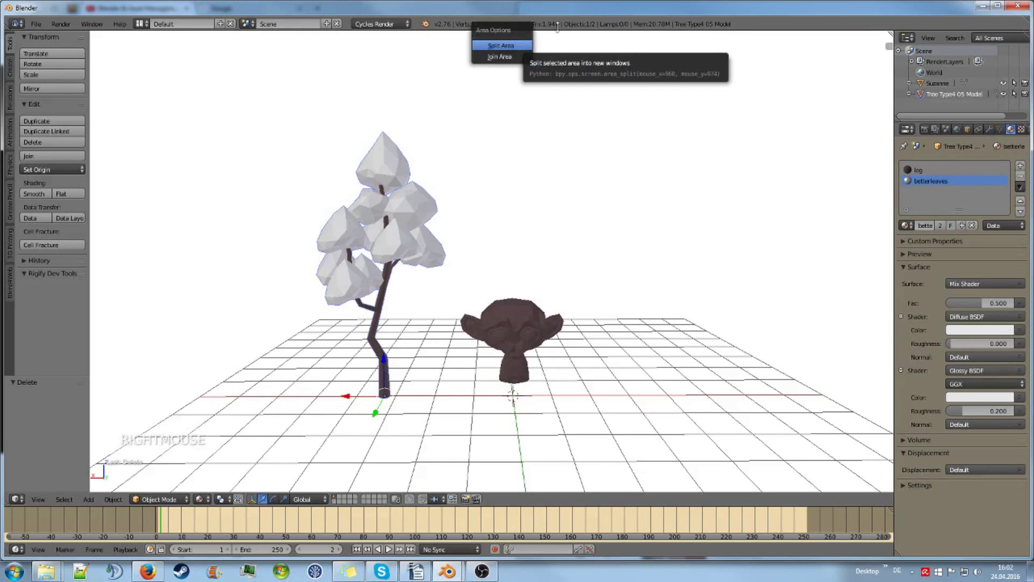
pyautogui.rightClick(524, 30)
pyautogui.click(522, 45)
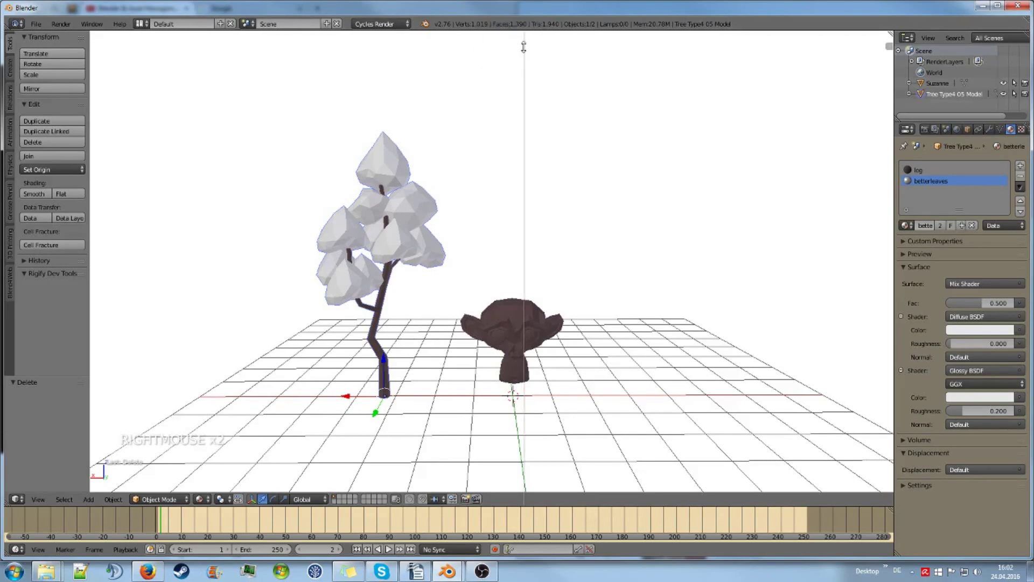
pyautogui.click(448, 51)
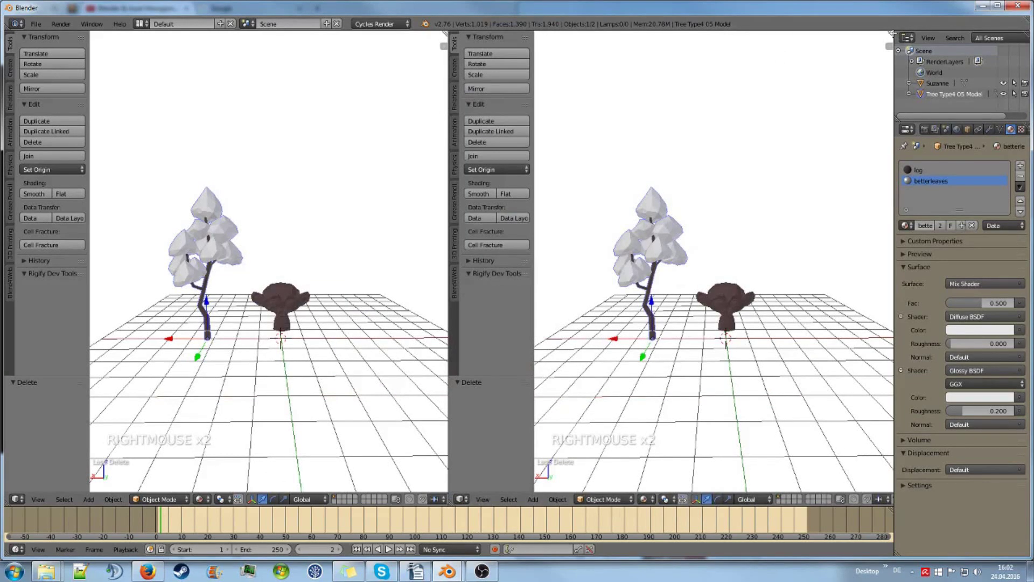
pyautogui.moveTo(891, 34); pyautogui.dragTo(857, 46)
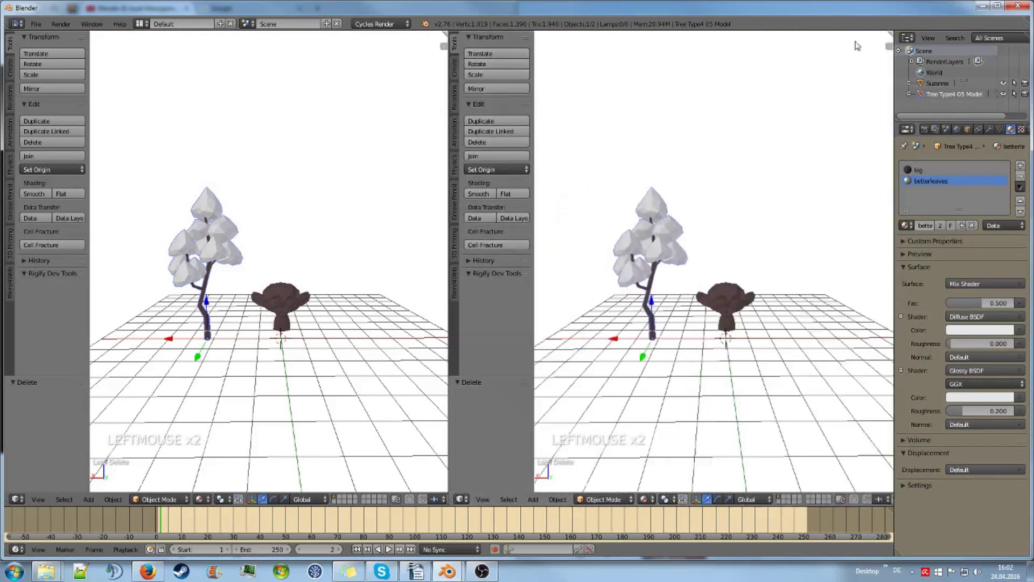
pyautogui.moveTo(448, 53); pyautogui.dragTo(405, 54)
# - Switch the wider of the two split areas to the Node Editor
pyautogui.click(421, 499)
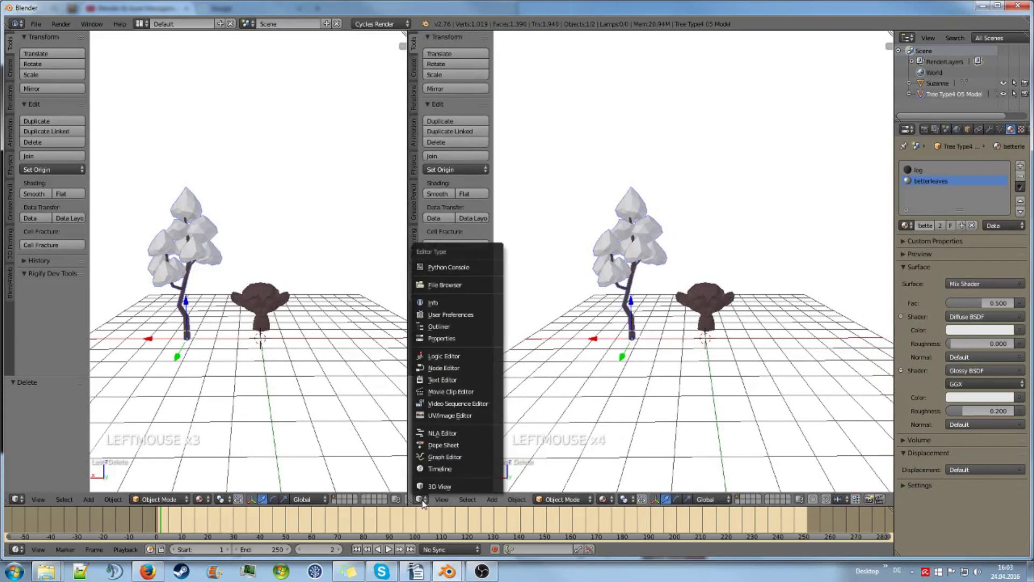
pyautogui.click(465, 367)
pyautogui.moveTo(528, 385); pyautogui.dragTo(604, 340, button='middle')
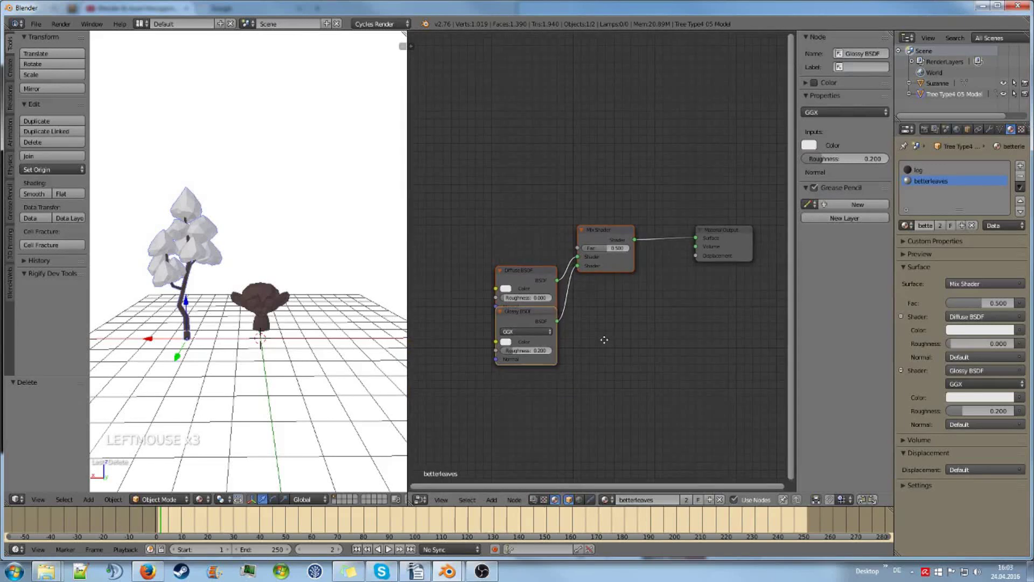
pyautogui.scroll(1, 605, 343)
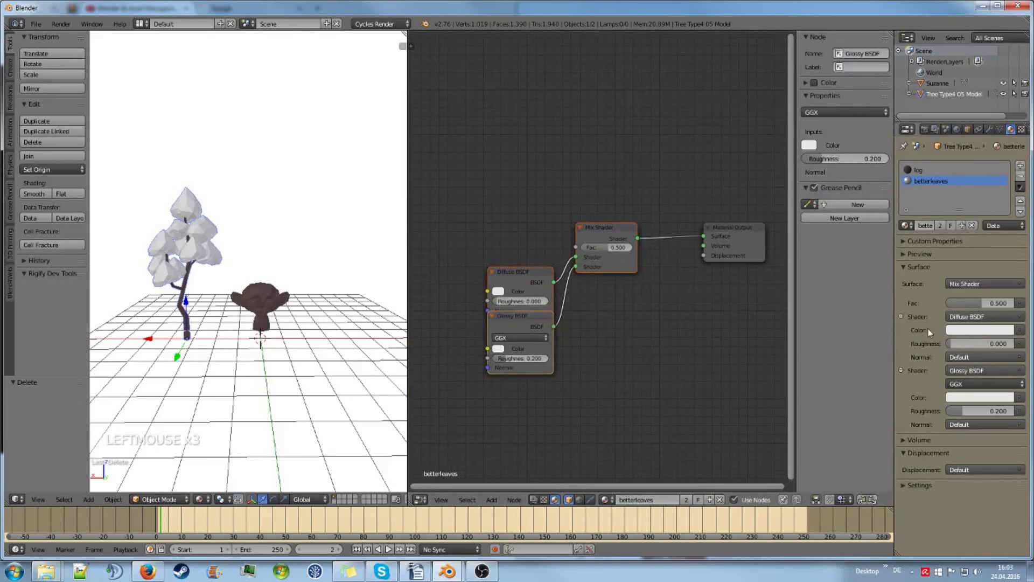
# - Replace the betterleaves Mix Shader with a Diffuse BSDF and set its color to a pinkish purple
pyautogui.click(907, 226)
pyautogui.click(985, 285)
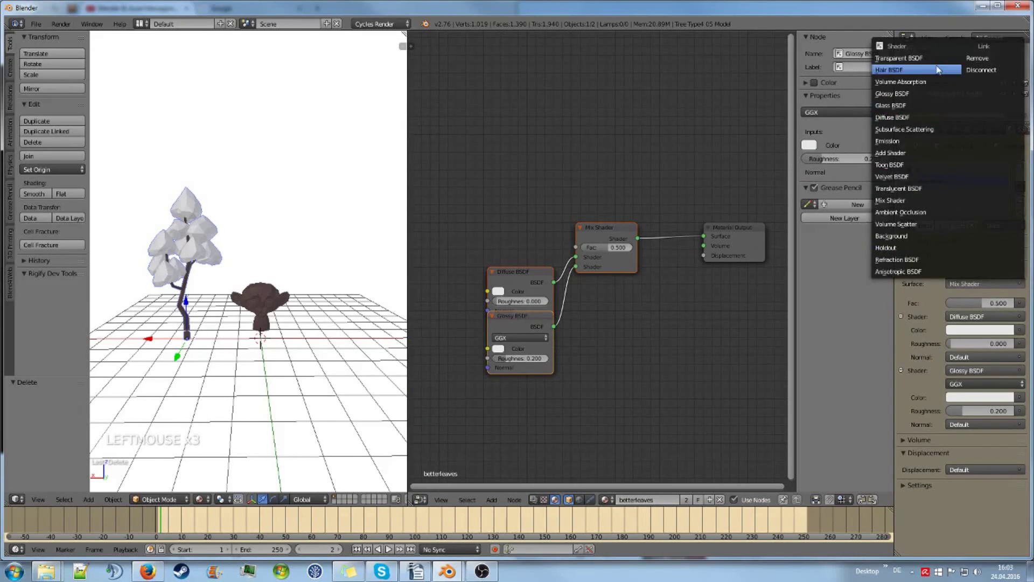
pyautogui.click(922, 116)
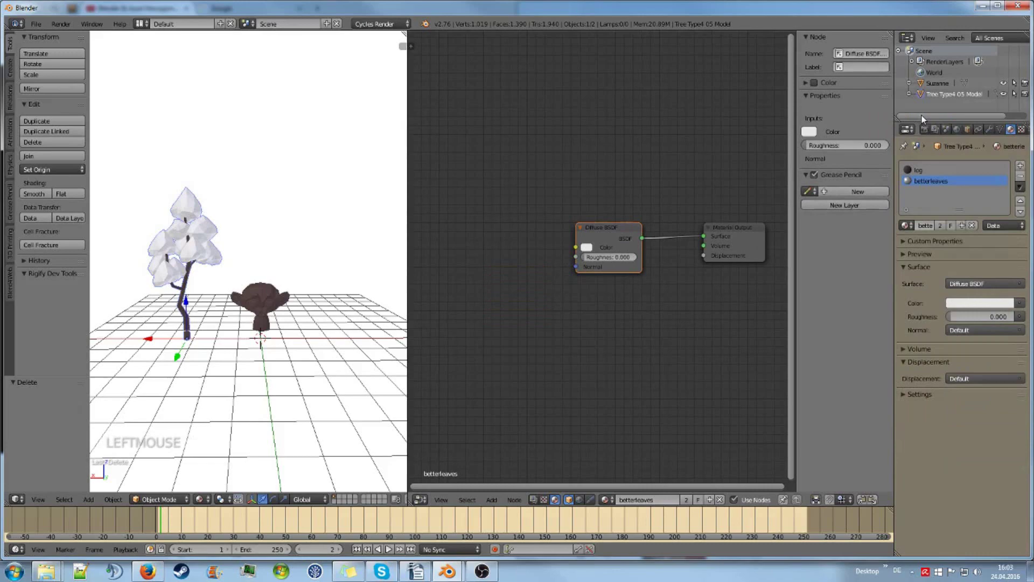
pyautogui.click(961, 302)
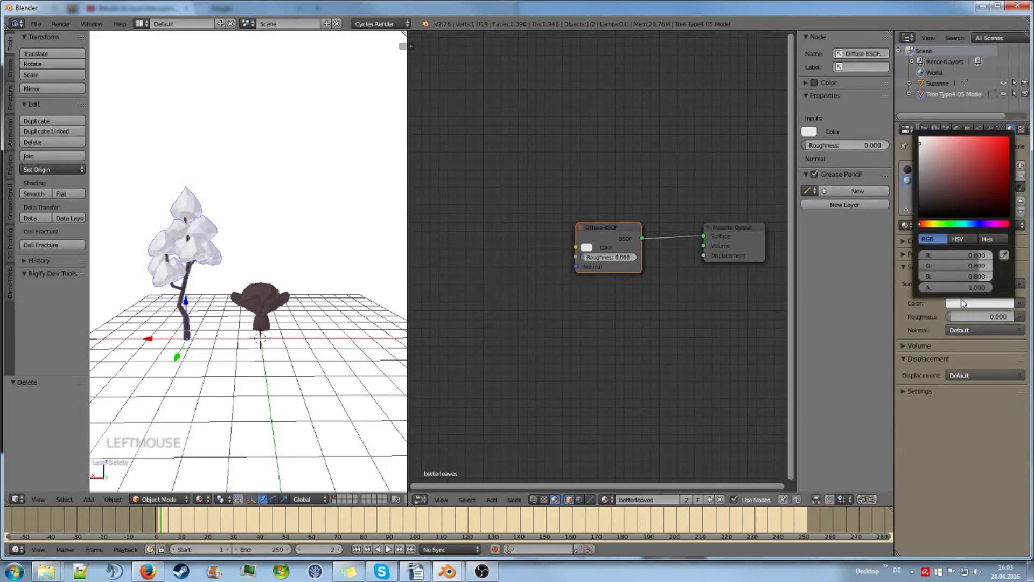
pyautogui.click(991, 224)
pyautogui.moveTo(938, 140); pyautogui.dragTo(962, 146)
# - Deselect all nodes in the betterleaves node tree
pyautogui.moveTo(684, 309); pyautogui.dragTo(620, 296, button='middle')
pyautogui.press('a')
pyautogui.scroll(1, 652, 292)
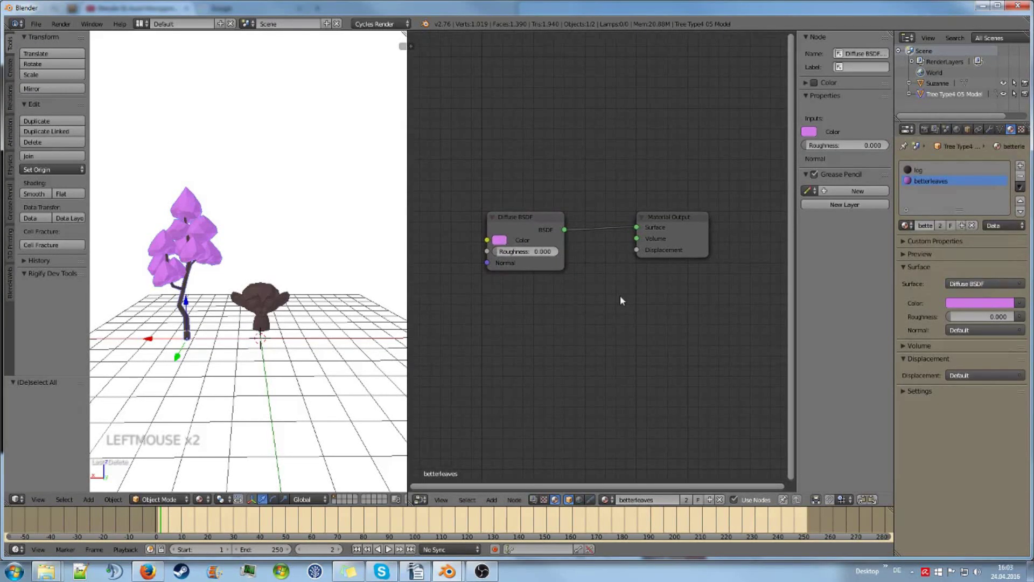
pyautogui.moveTo(622, 300); pyautogui.dragTo(662, 325, button='middle')
pyautogui.scroll(-2, 626, 315)
pyautogui.scroll(2, 626, 315)
pyautogui.scroll(-1, 626, 316)
pyautogui.scroll(1, 626, 318)
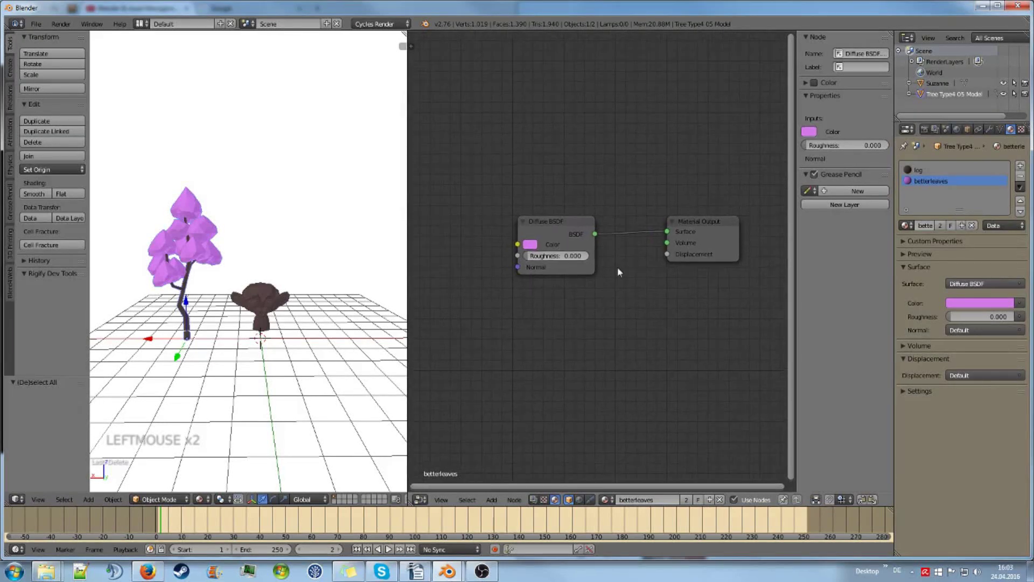
# - Try moving the Material Output node, and scaling it together with the Diffuse BSDF node
pyautogui.rightClick(562, 227)
pyautogui.rightClick(727, 217)
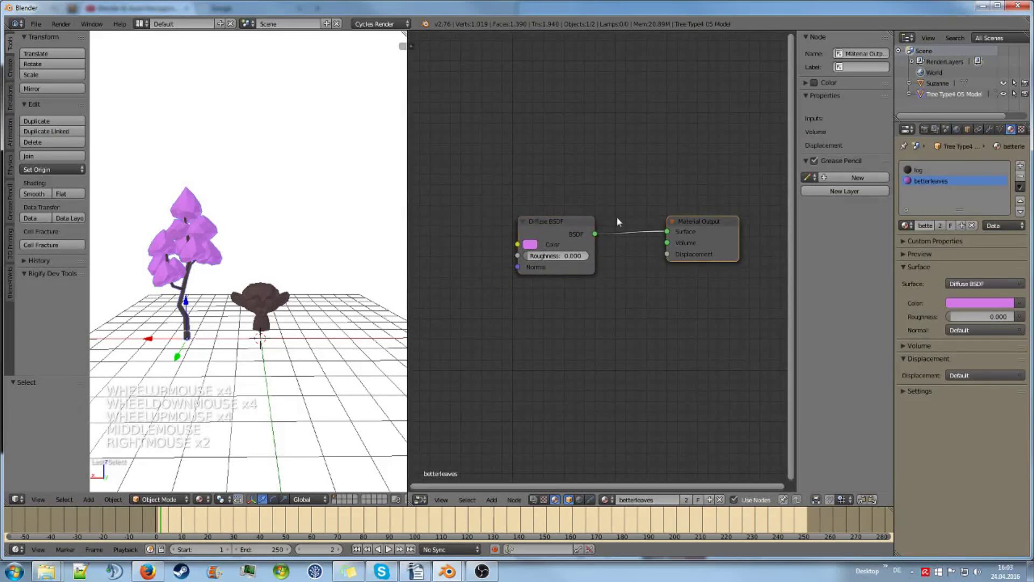
pyautogui.press('g')
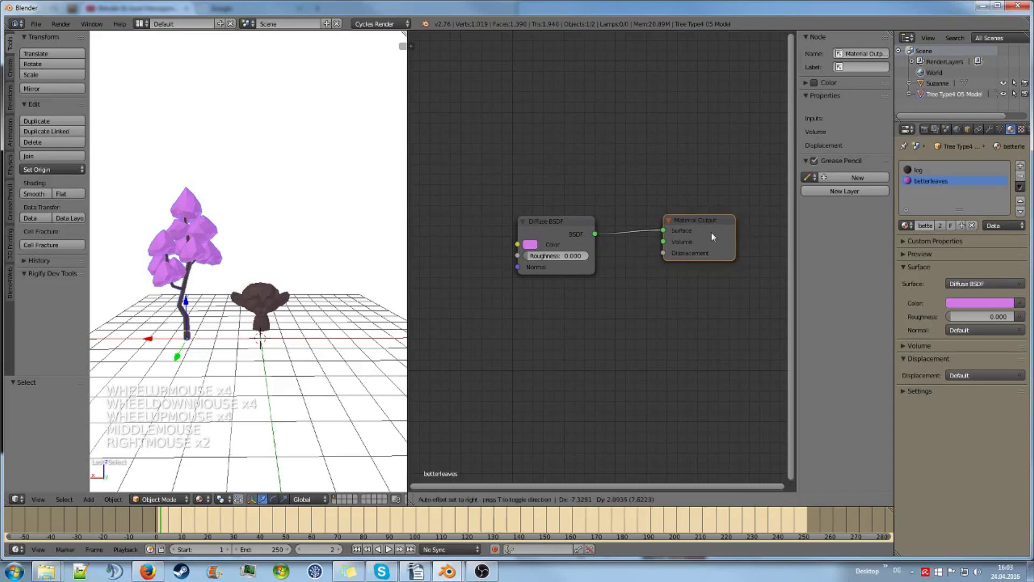
pyautogui.rightClick(675, 246)
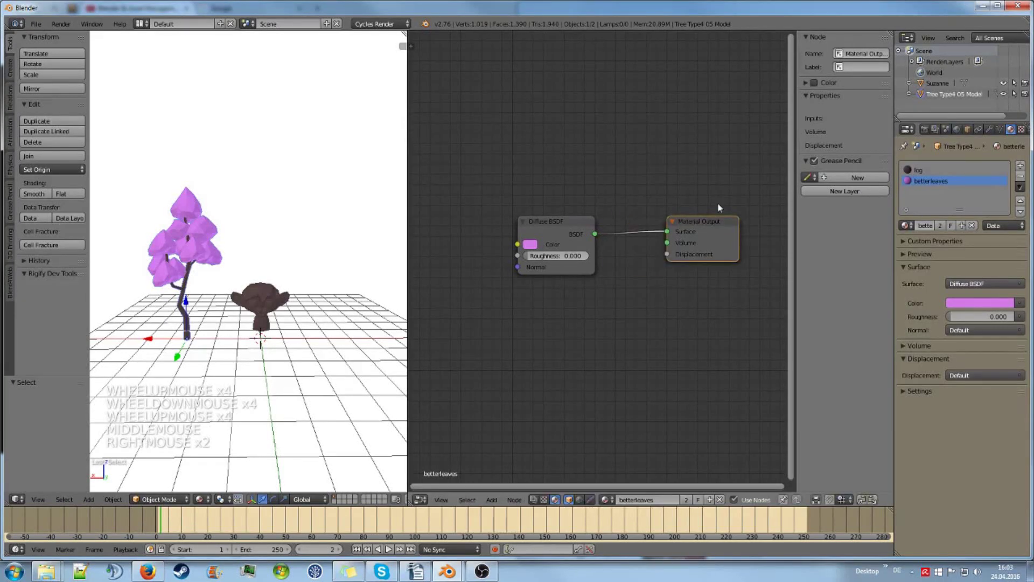
pyautogui.keyDown('shift'); pyautogui.rightClick(561, 227); pyautogui.keyUp('shift')
pyautogui.press('s')
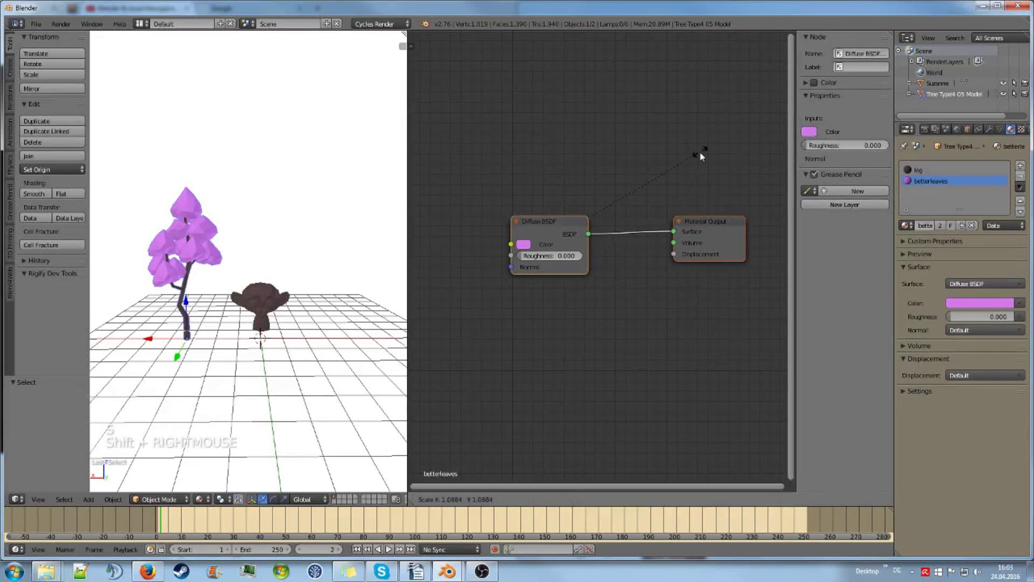
pyautogui.rightClick(680, 116)
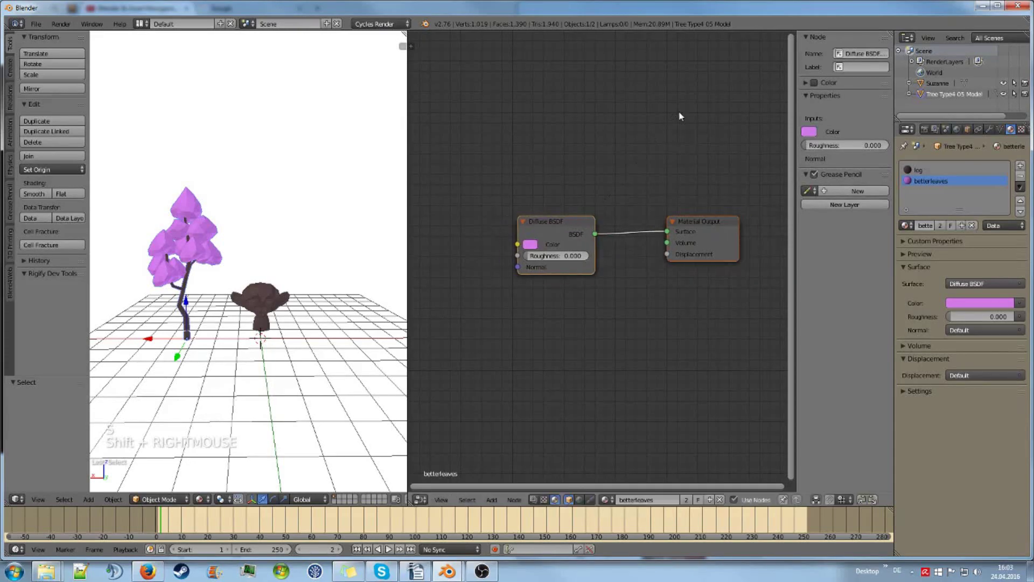
# - Try rotating the Diffuse BSDF and Material Output nodes together
pyautogui.press('r')
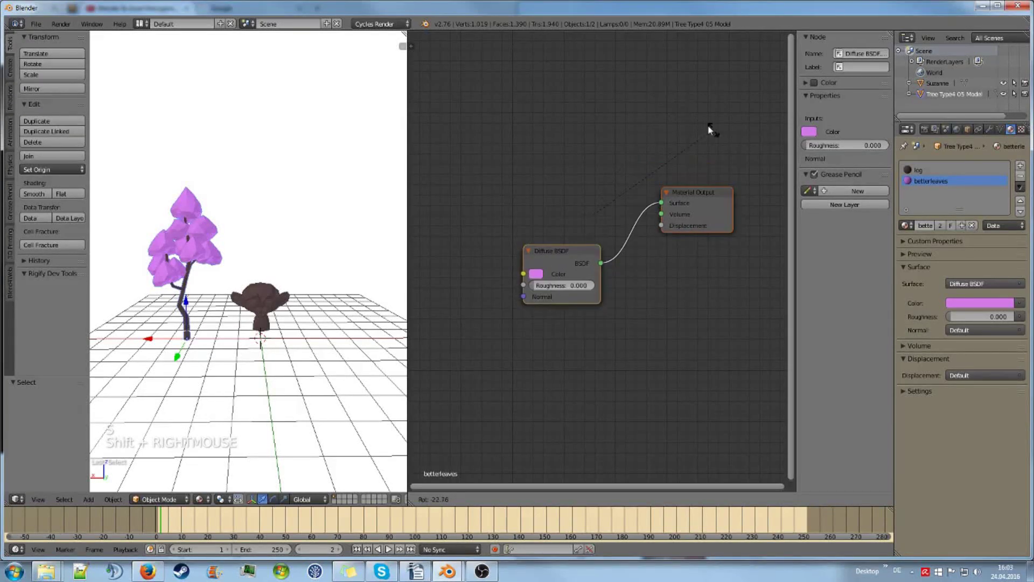
pyautogui.rightClick(684, 164)
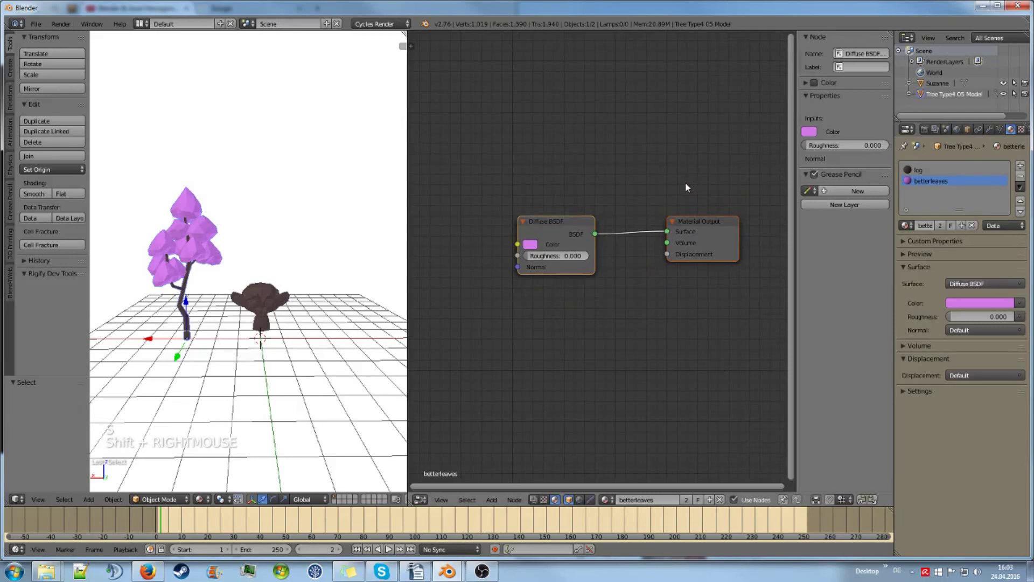
# - Move the Diffuse BSDF node close beside the Material Output node and deselect all nodes
pyautogui.scroll(-2, 570, 232)
pyautogui.rightClick(570, 231)
pyautogui.press('g')
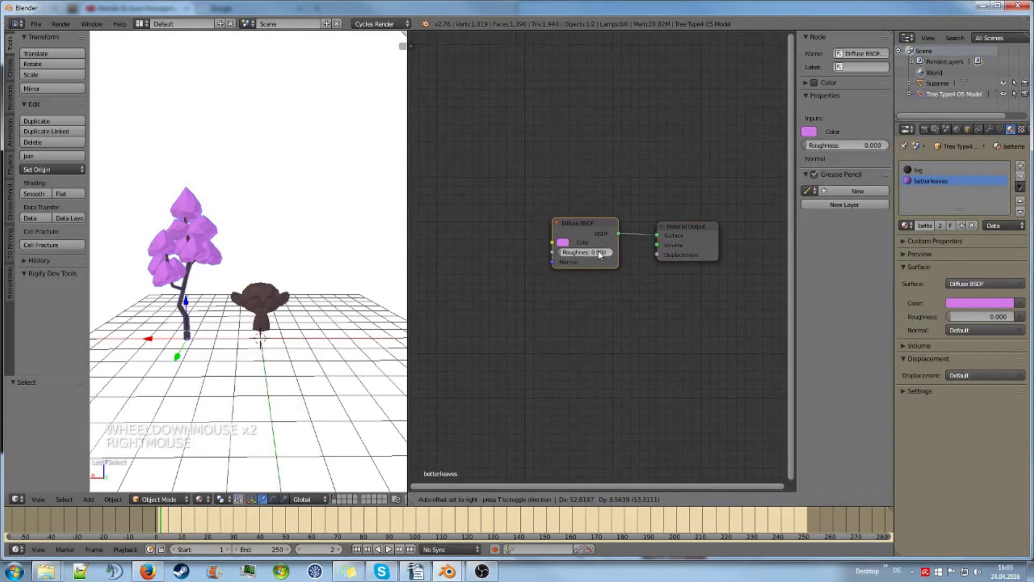
pyautogui.click(623, 257)
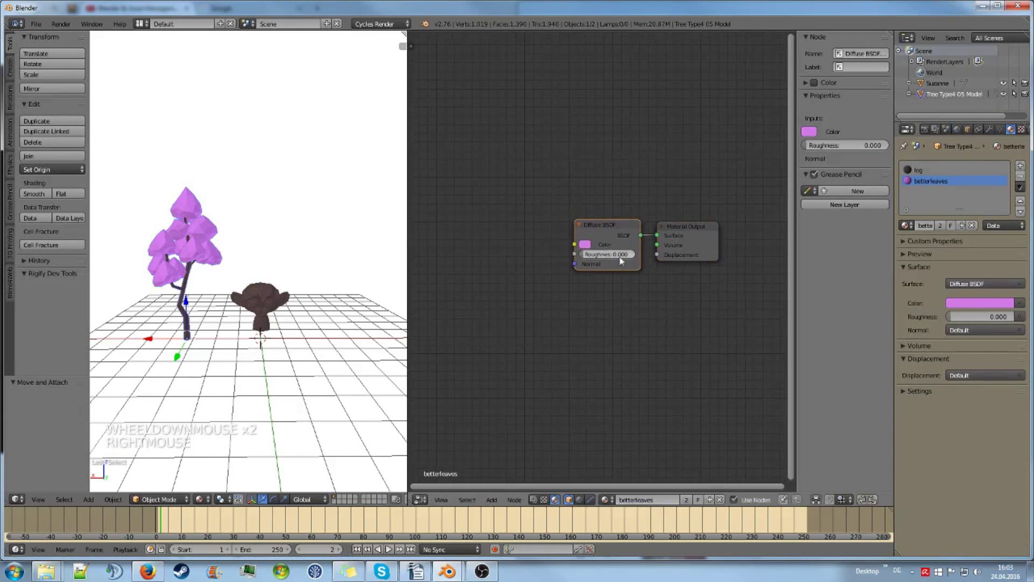
pyautogui.press('a')
# - Examine the linked Diffuse BSDF and Material Output nodes and their input and output sockets
pyautogui.press('Home')
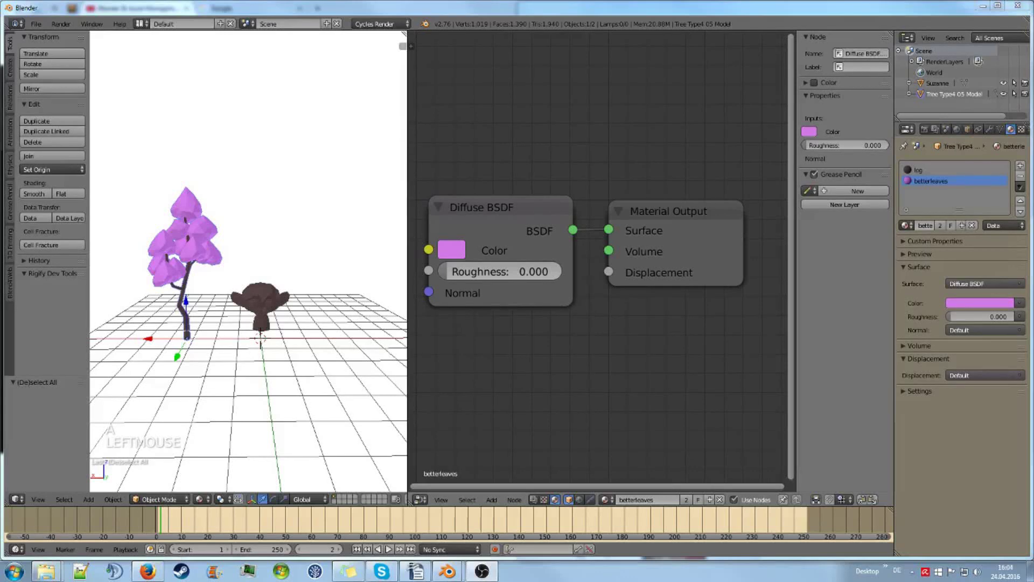
pyautogui.scroll(-4, 578, 350)
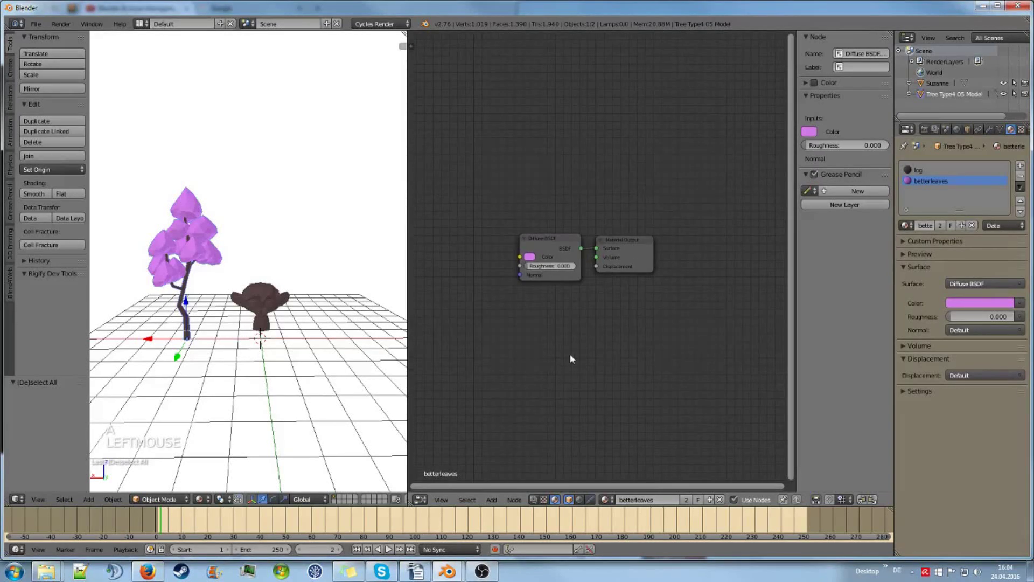
pyautogui.moveTo(577, 349); pyautogui.dragTo(577, 356, button='middle')
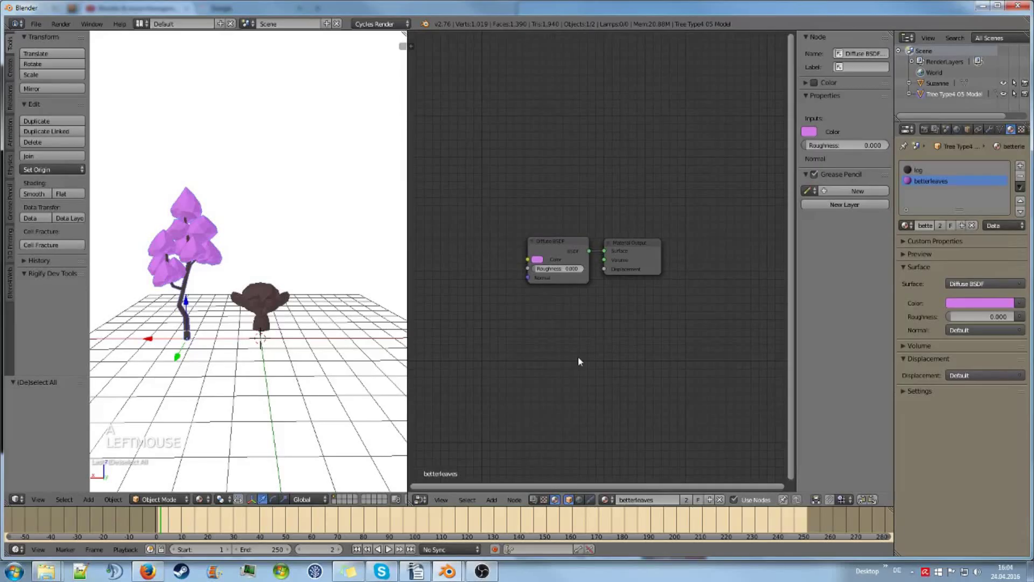
pyautogui.scroll(1, 577, 357)
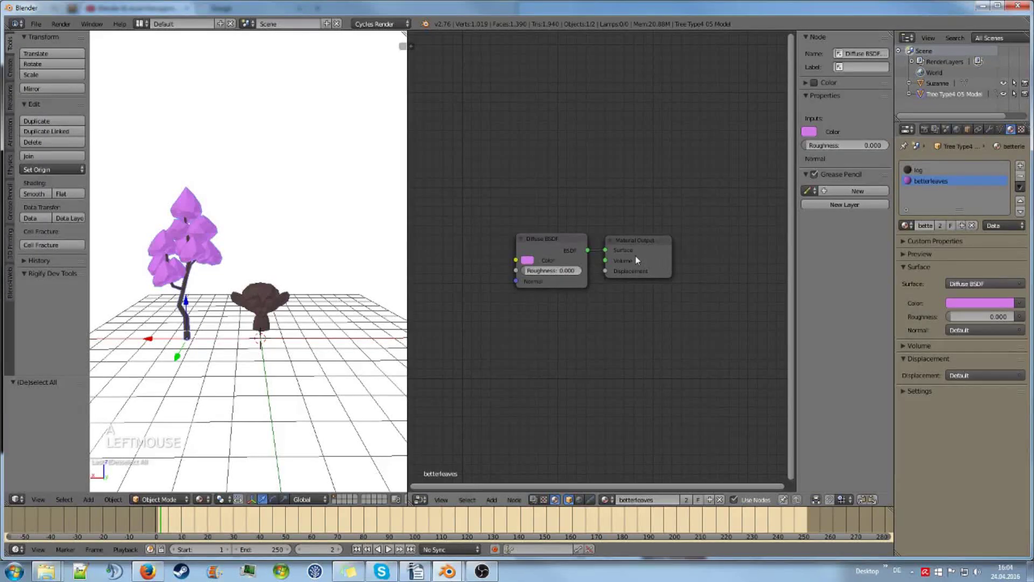
pyautogui.moveTo(638, 314); pyautogui.dragTo(670, 306, button='middle')
pyautogui.scroll(1, 621, 316)
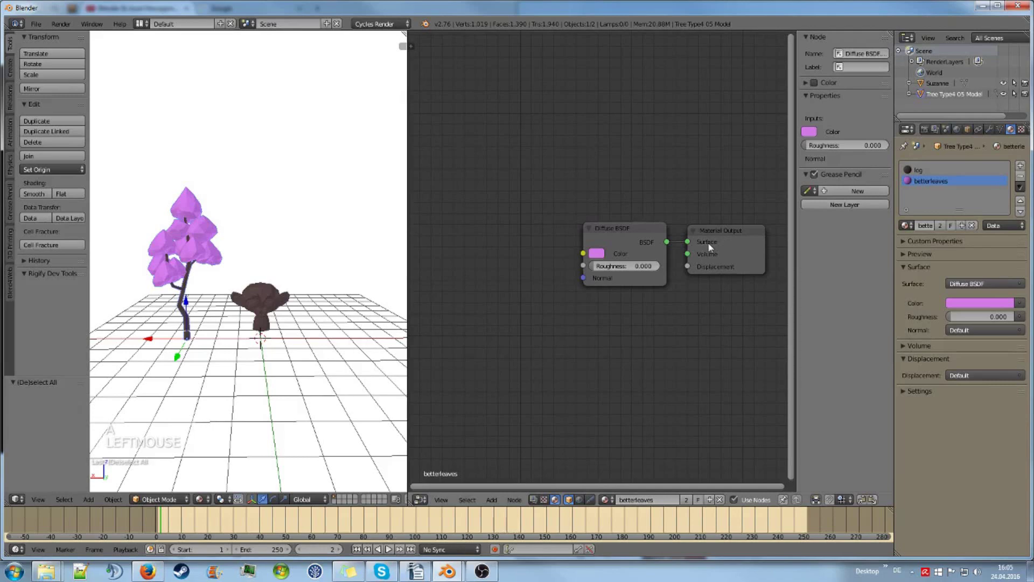
pyautogui.moveTo(710, 246); pyautogui.dragTo(690, 249, button='middle')
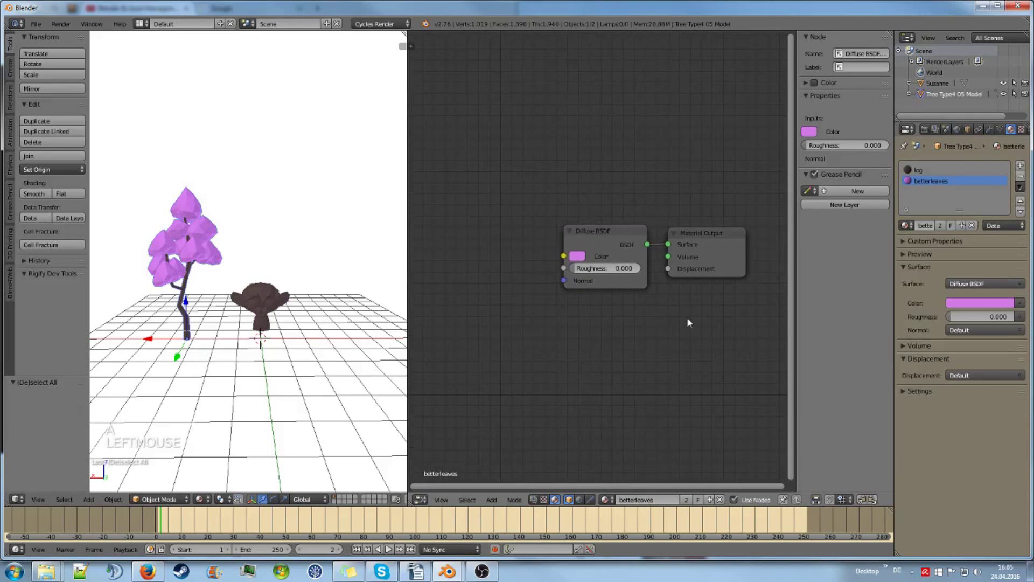
# - Add a Noise Texture node in front of the Diffuse BSDF node and deselect everything
pyautogui.moveTo(632, 339); pyautogui.dragTo(645, 336, button='middle')
pyautogui.hotkey('shift', 'a')
pyautogui.moveTo(645, 335)
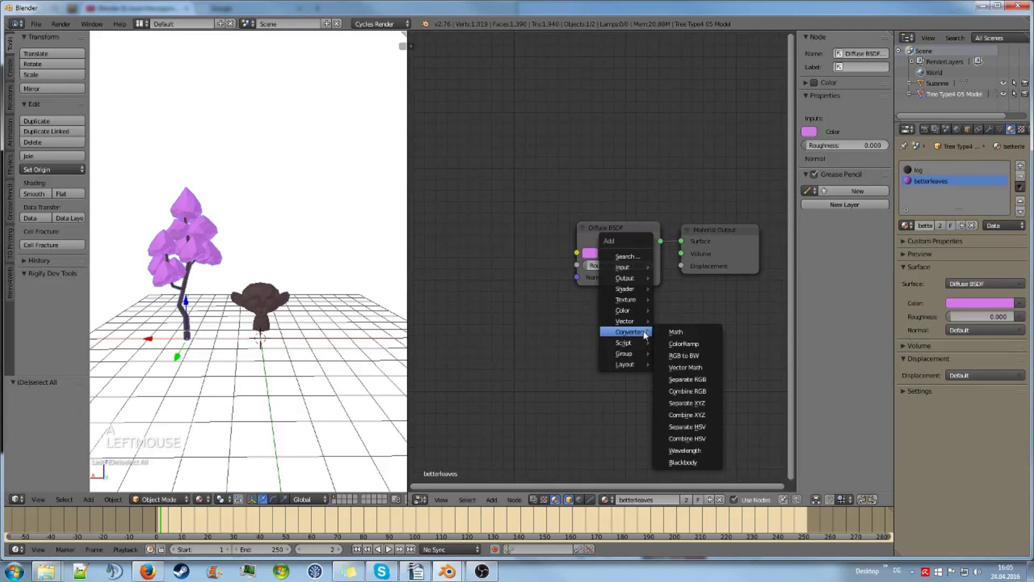
pyautogui.moveTo(628, 310)
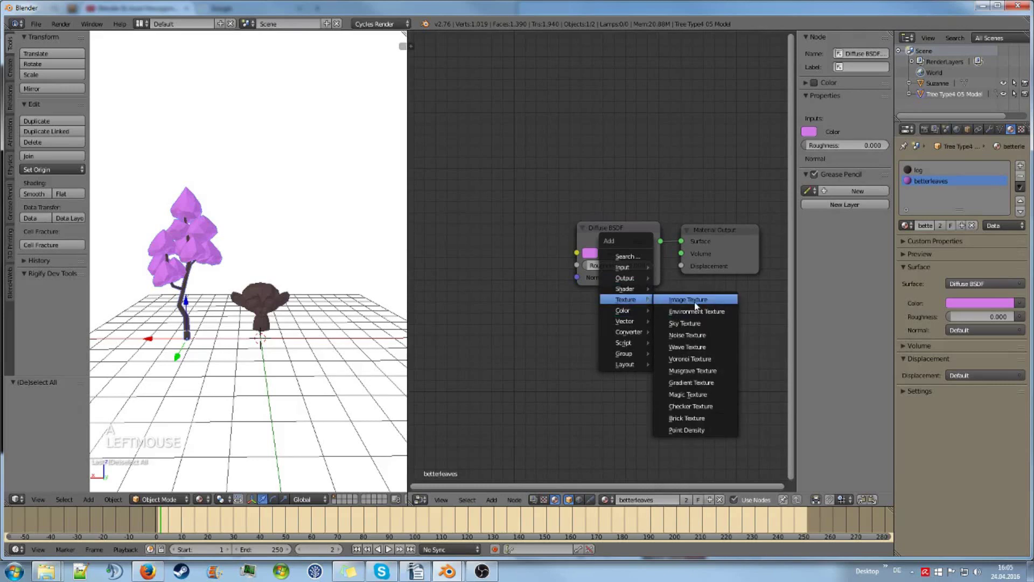
pyautogui.click(703, 336)
pyautogui.click(530, 325)
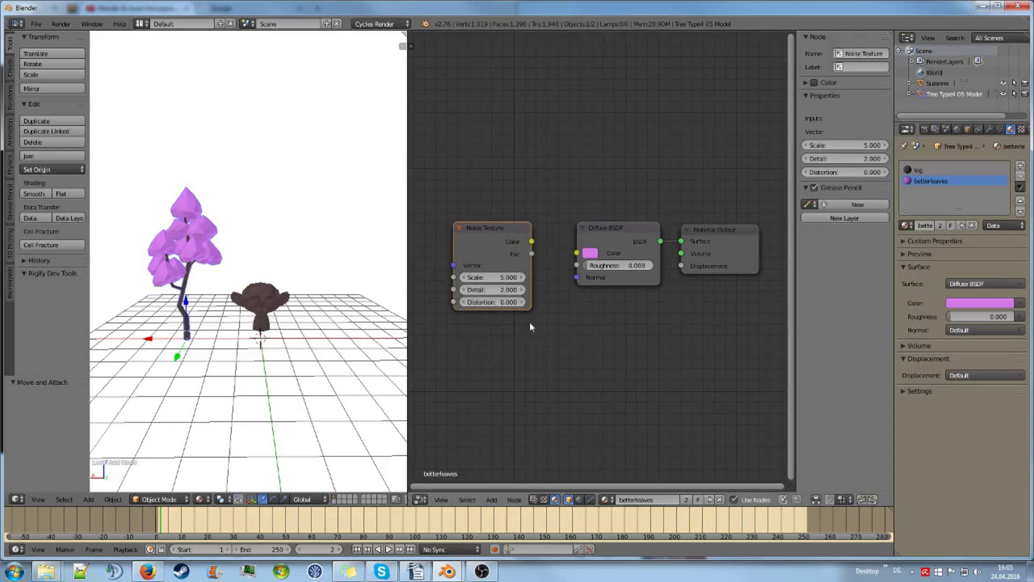
pyautogui.press('a')
# - Link the Noise Texture's Color output to the Diffuse BSDF's Color input and show the material preview
pyautogui.moveTo(530, 327); pyautogui.dragTo(593, 353, button='middle')
pyautogui.moveTo(563, 254); pyautogui.dragTo(609, 266)
pyautogui.click(567, 258)
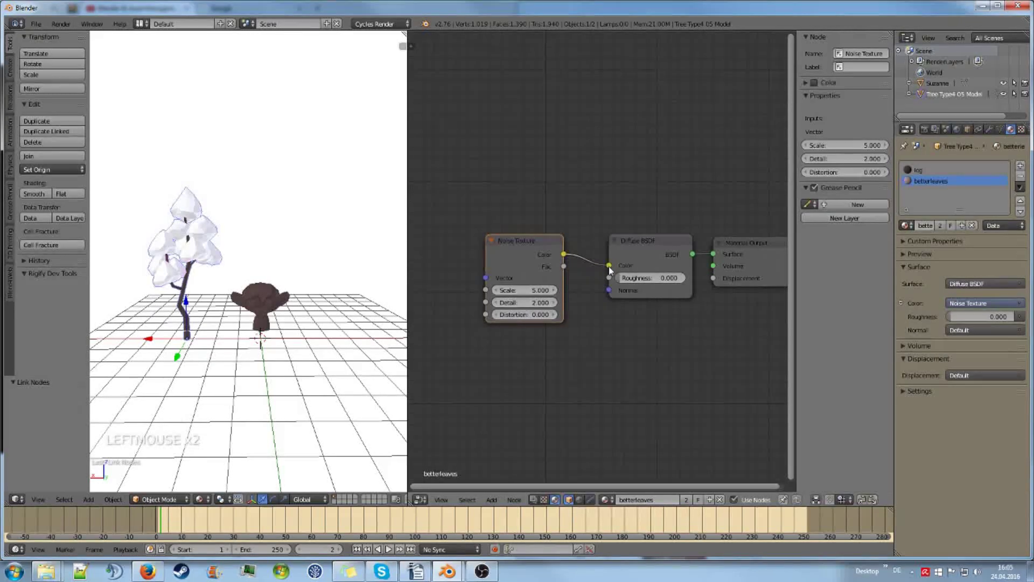
pyautogui.click(922, 255)
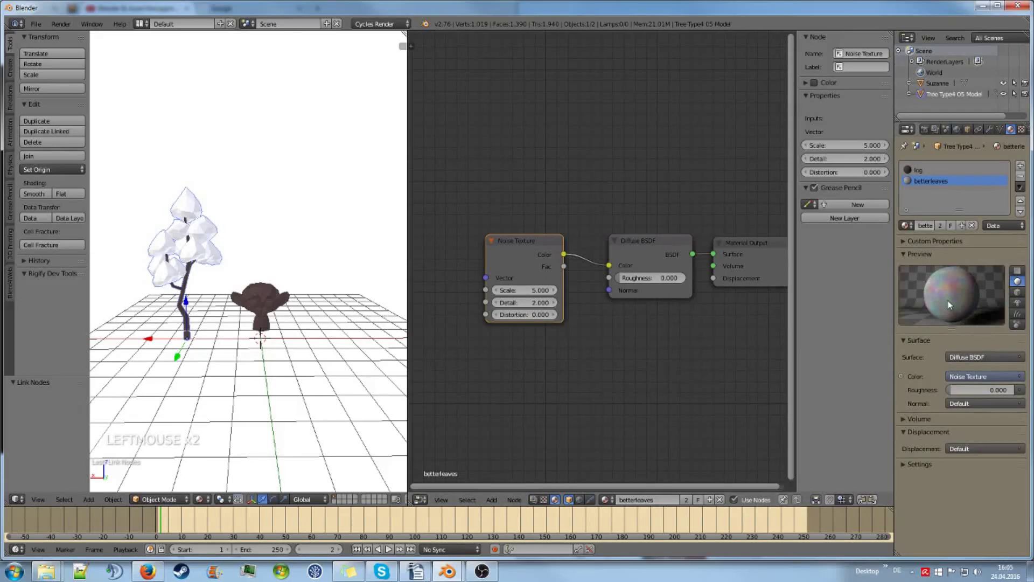
# - Move the Noise Texture node closer to the Diffuse BSDF node and deselect it
pyautogui.moveTo(728, 326); pyautogui.dragTo(670, 311, button='middle')
pyautogui.press('a')
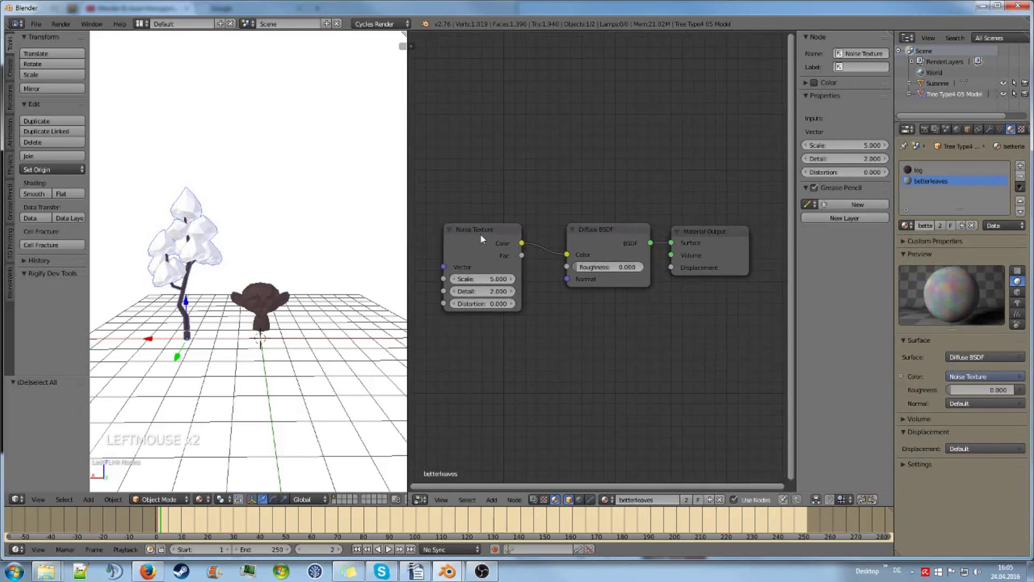
pyautogui.moveTo(480, 235); pyautogui.dragTo(511, 239)
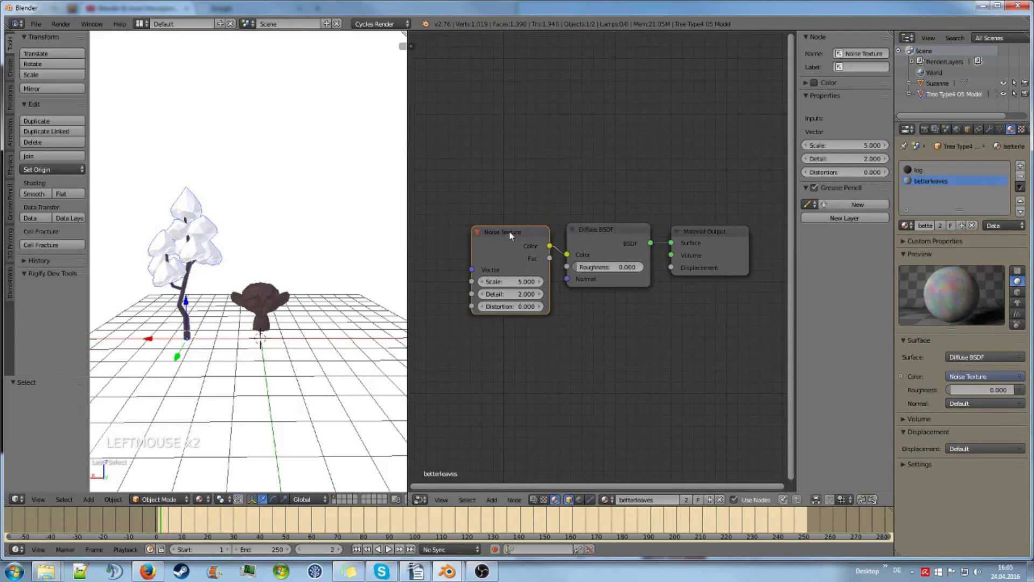
pyautogui.click(561, 288)
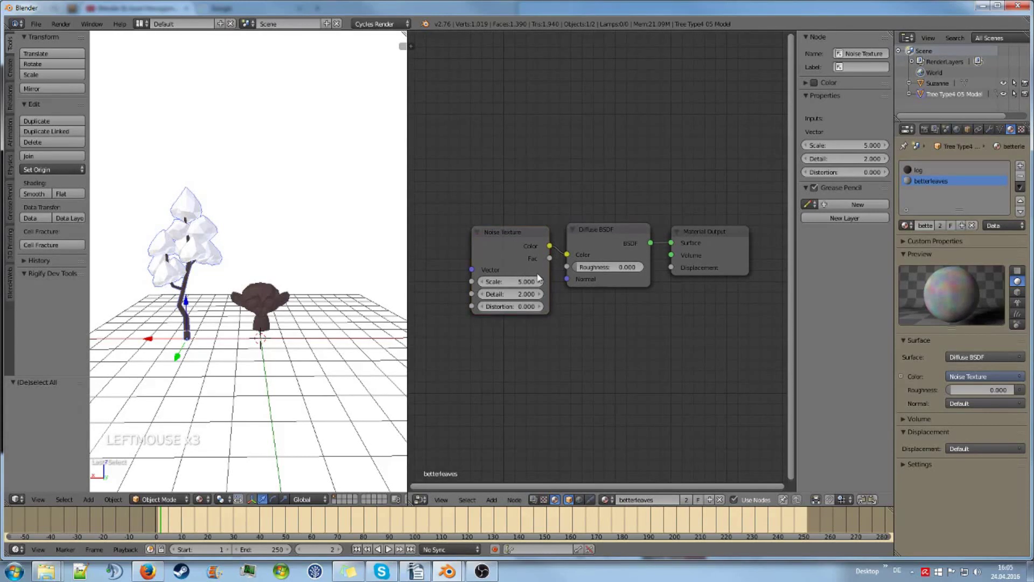
# - Nudge the Diffuse BSDF node slightly between the Noise Texture and Material Output nodes, and deselect all nodes
pyautogui.moveTo(585, 299); pyautogui.dragTo(587, 316, button='middle')
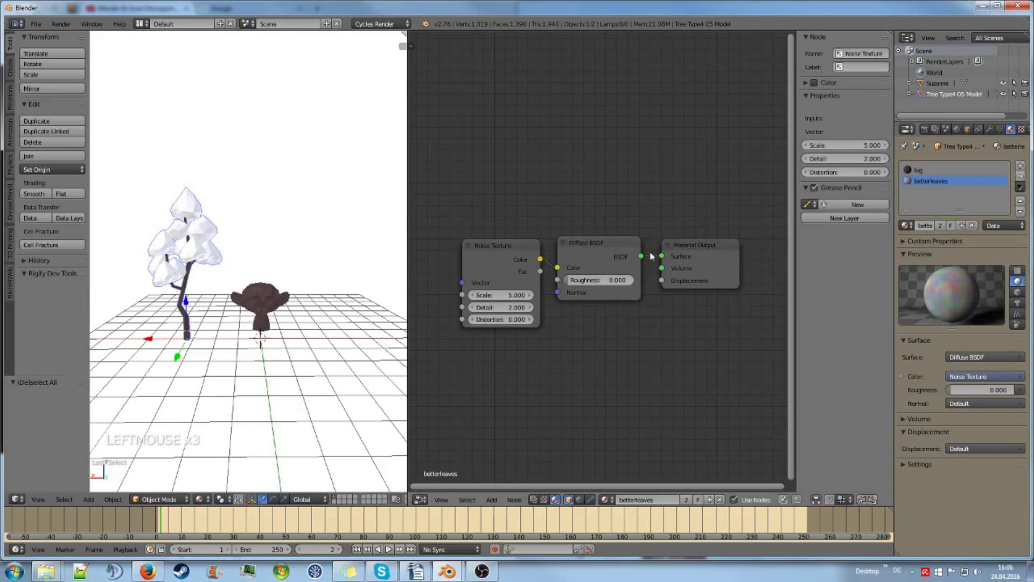
pyautogui.rightClick(602, 249)
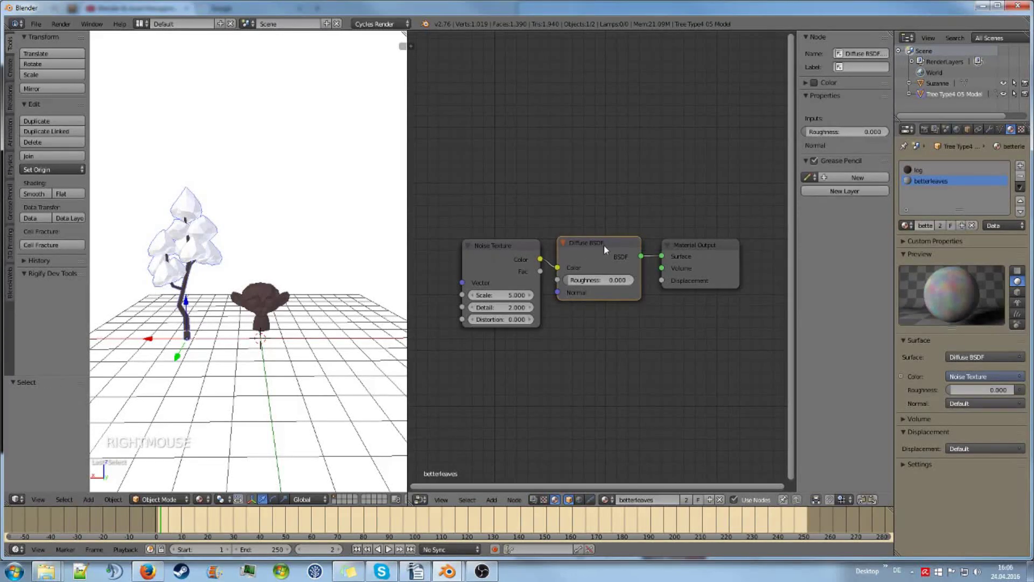
pyautogui.press('g')
pyautogui.click(605, 248)
pyautogui.press('a')
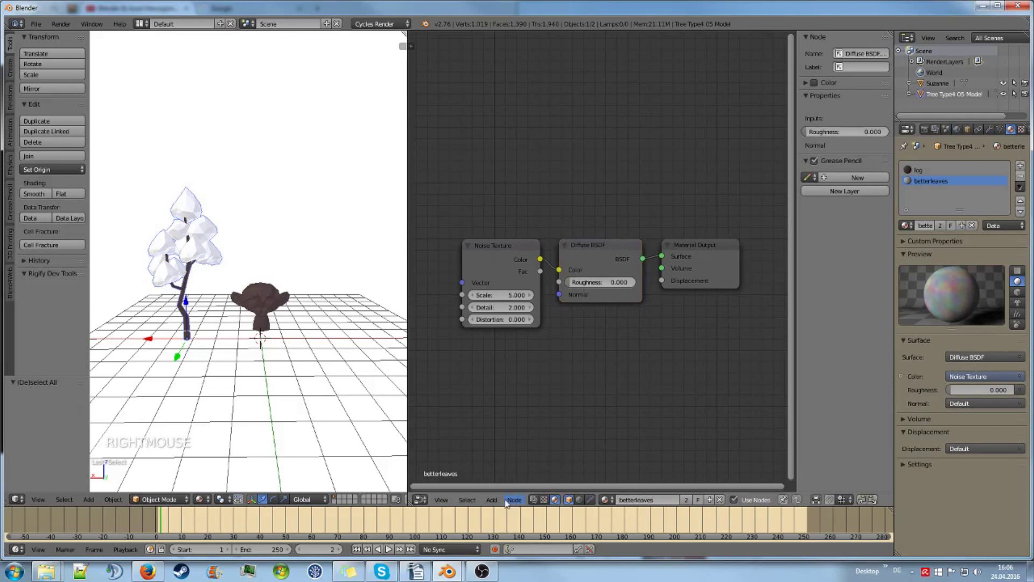
# - Switch the node editor to the World shader tree and enable nodes for the World
pyautogui.click(578, 499)
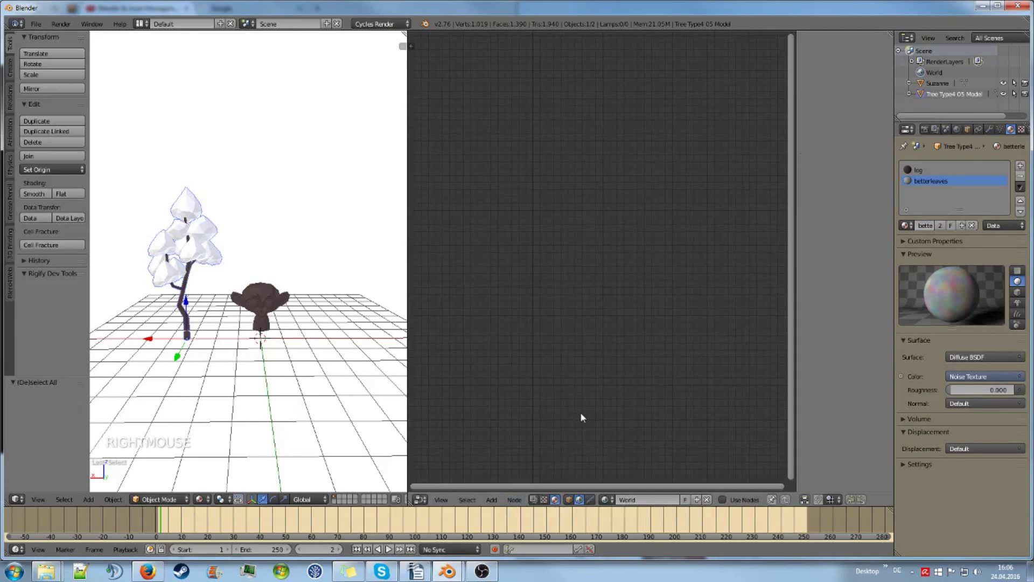
pyautogui.click(957, 129)
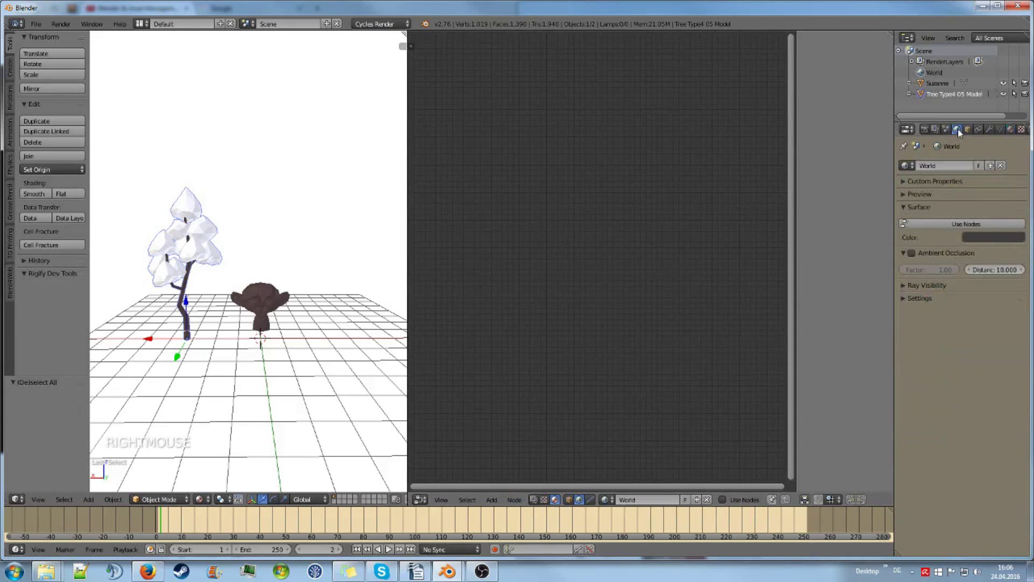
pyautogui.click(948, 223)
pyautogui.scroll(2, 538, 308)
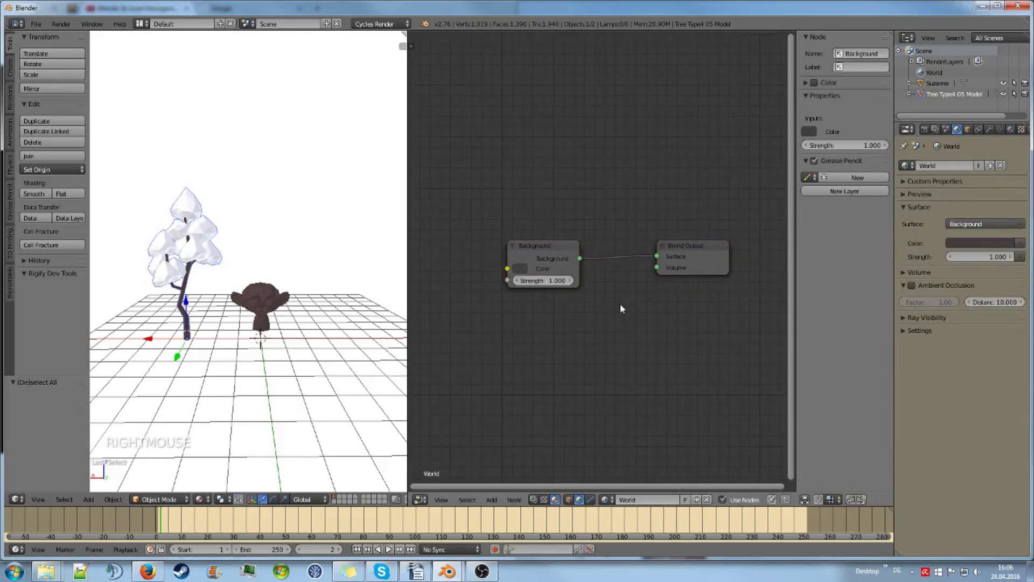
pyautogui.scroll(3, 300, 104)
pyautogui.moveTo(300, 104); pyautogui.dragTo(299, 179, button='middle')
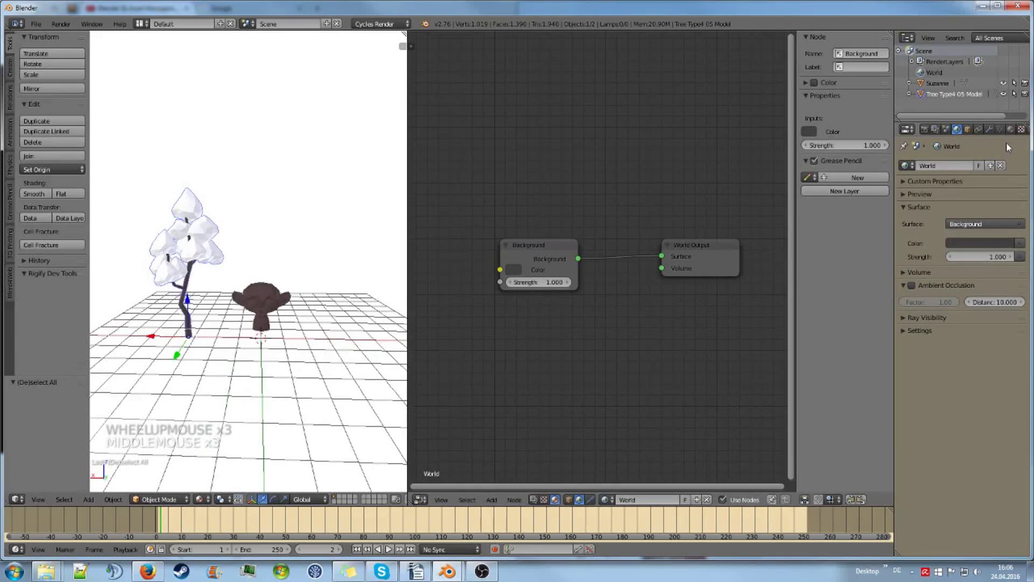
# - Switch the node editor back to the betterleaves material nodes, including a brief look at the compositing node tree
pyautogui.click(570, 500)
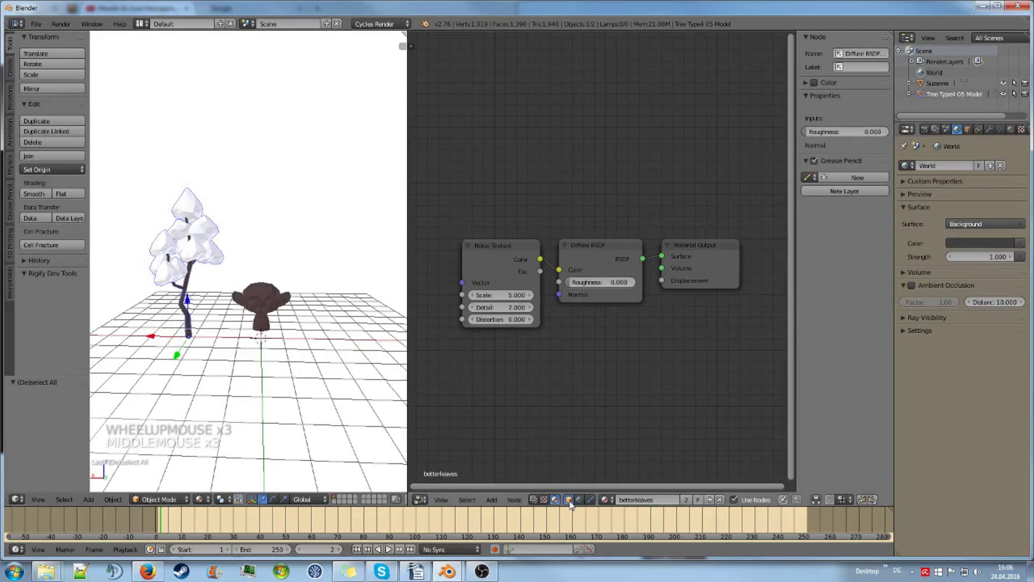
pyautogui.click(534, 500)
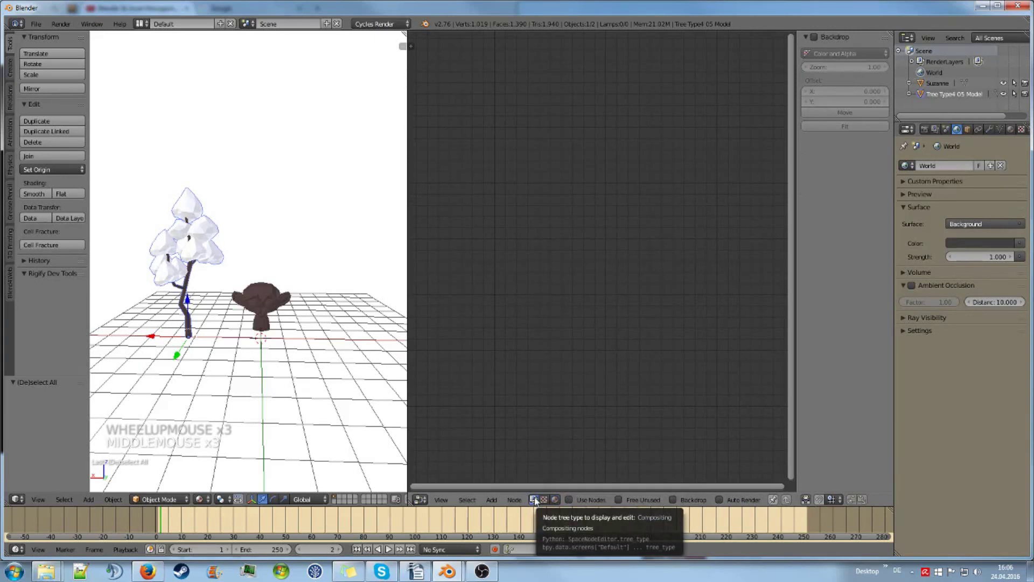
pyautogui.click(555, 500)
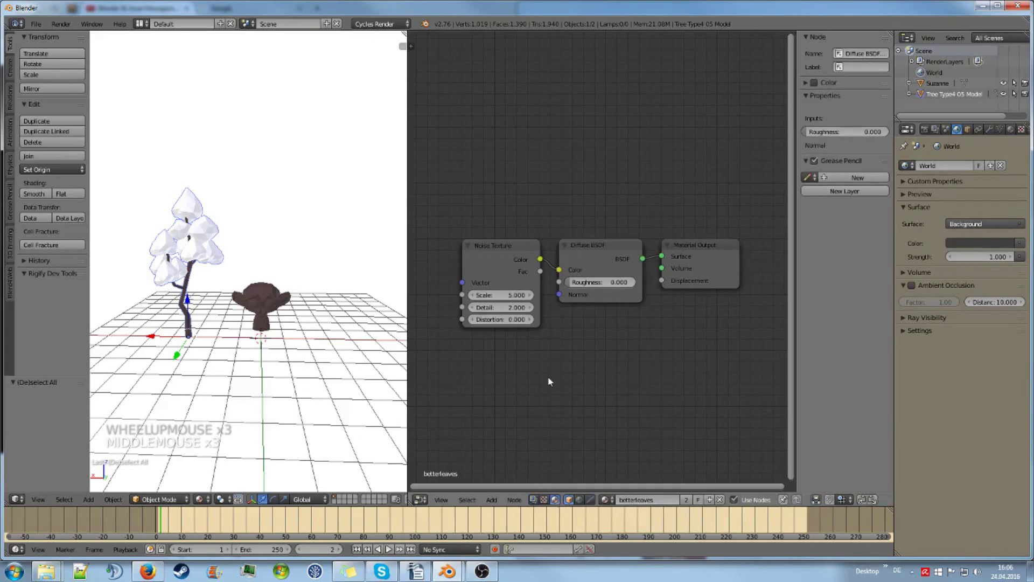
# - Move the Noise Texture node farther from the Diffuse BSDF node, placing it lower in the betterleaves tree
pyautogui.moveTo(593, 348); pyautogui.dragTo(630, 365, button='middle')
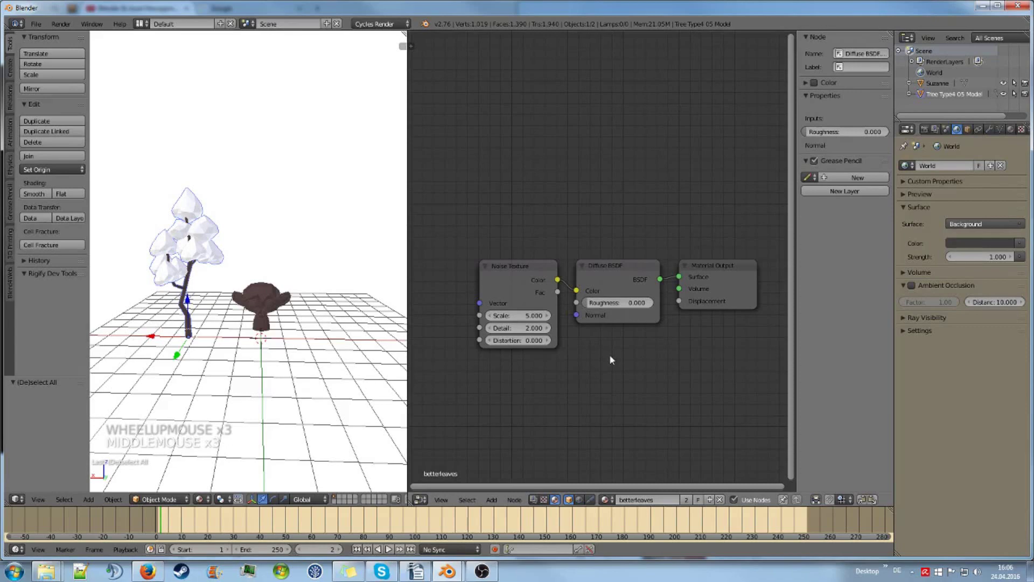
pyautogui.moveTo(640, 348); pyautogui.dragTo(631, 306, button='middle')
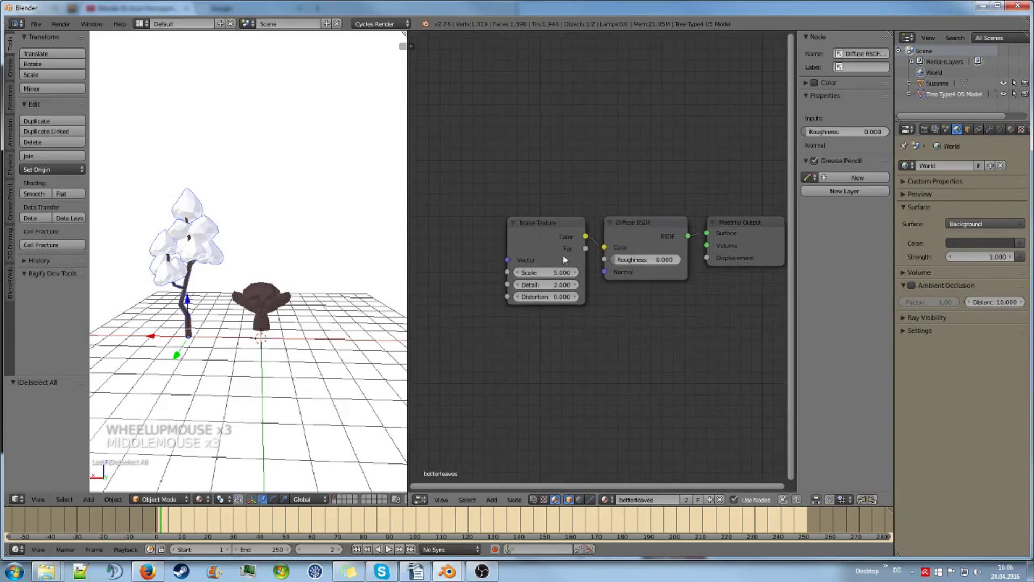
pyautogui.click(561, 234)
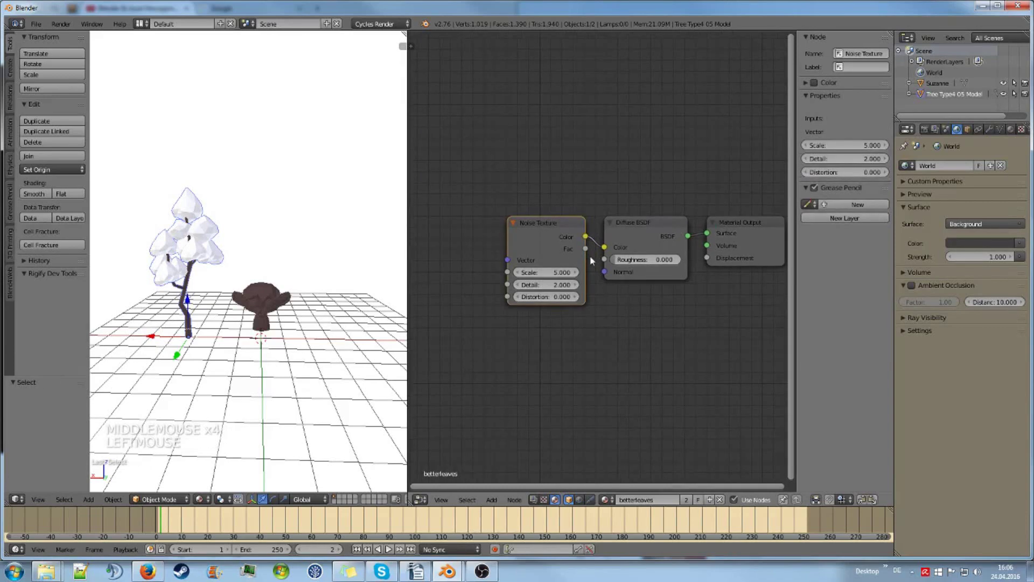
pyautogui.press('g')
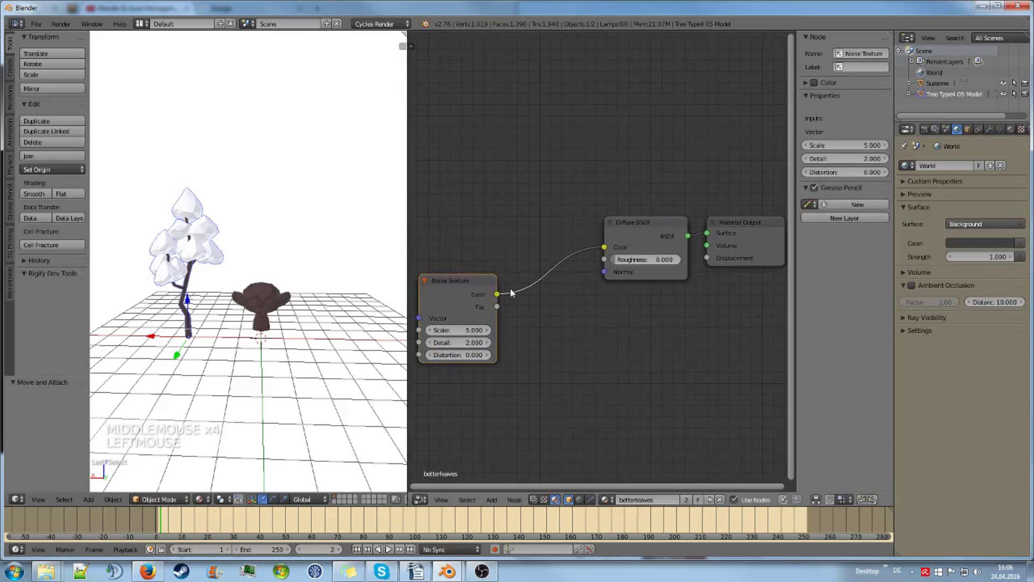
pyautogui.click(509, 294)
# - Insert a Mix Shader node into the link between the Diffuse BSDF and the Material Output
pyautogui.hotkey('shift', 'a')
pyautogui.moveTo(627, 321)
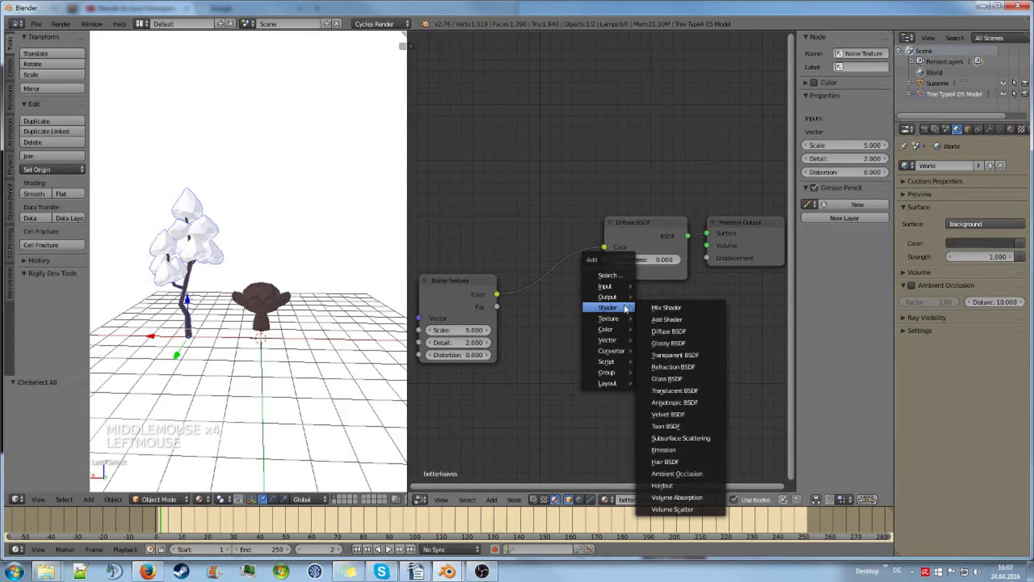
pyautogui.click(666, 308)
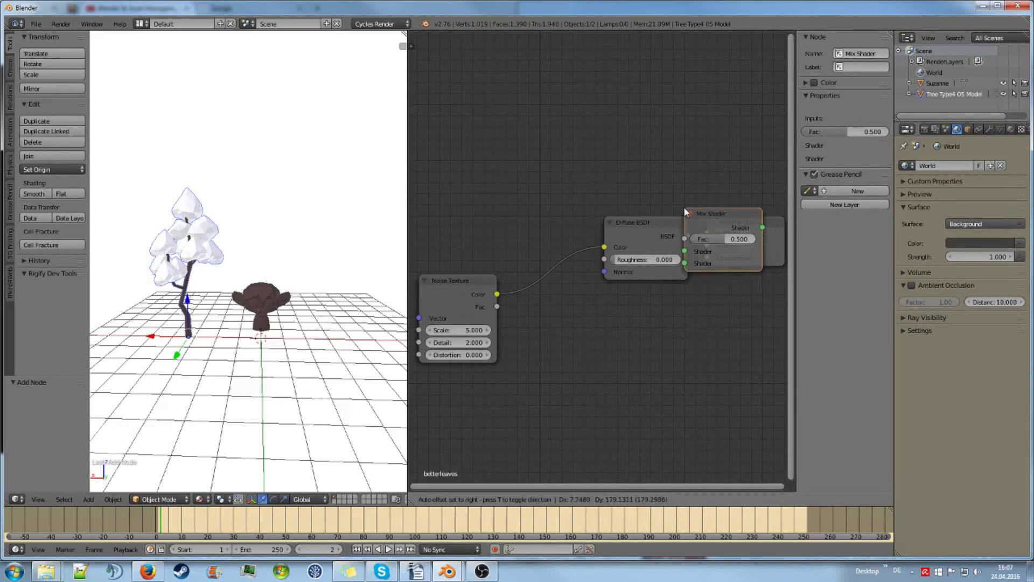
pyautogui.click(686, 212)
# - Add a Glossy BSDF below the Diffuse BSDF, linking the Noise Texture's Color into it and its BSDF output into the Mix Shader's second input
pyautogui.hotkey('shift', 'a')
pyautogui.moveTo(621, 355)
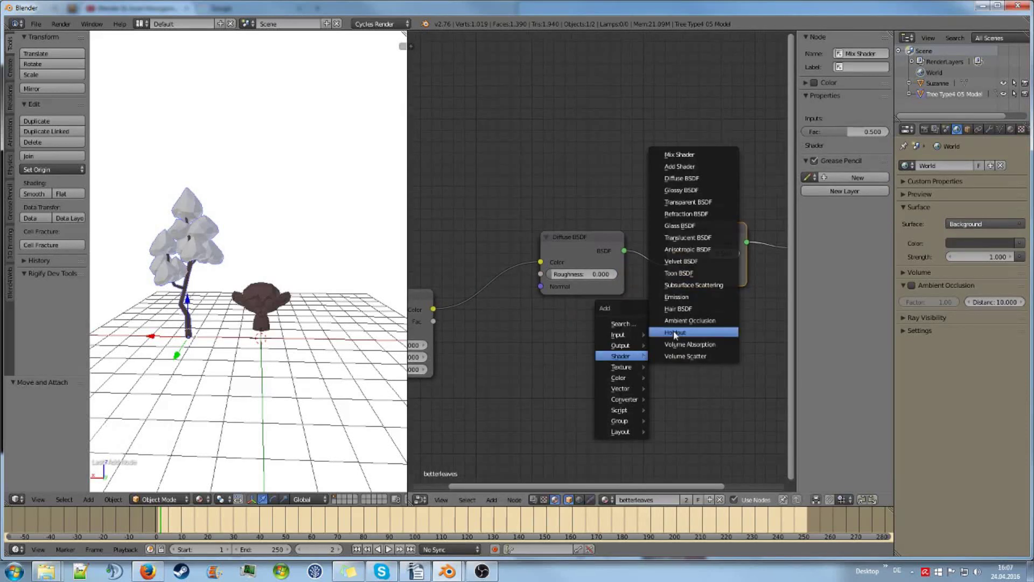
pyautogui.click(715, 192)
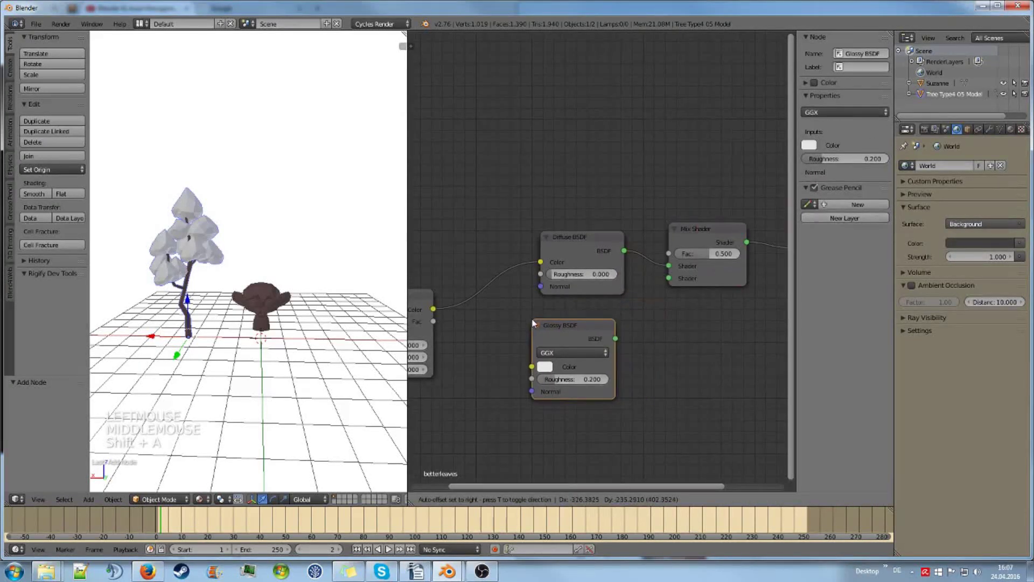
pyautogui.click(614, 338)
pyautogui.moveTo(616, 338); pyautogui.dragTo(673, 279)
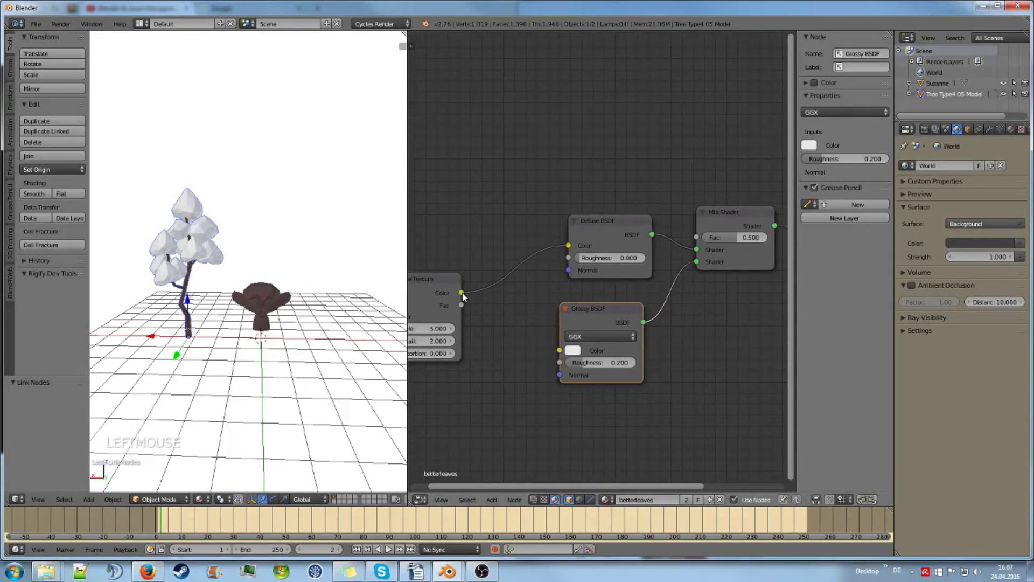
pyautogui.moveTo(462, 296); pyautogui.dragTo(561, 350)
pyautogui.keyDown('ctrl'); pyautogui.moveTo(542, 358); pyautogui.dragTo(523, 370, button='middle'); pyautogui.keyUp('ctrl')
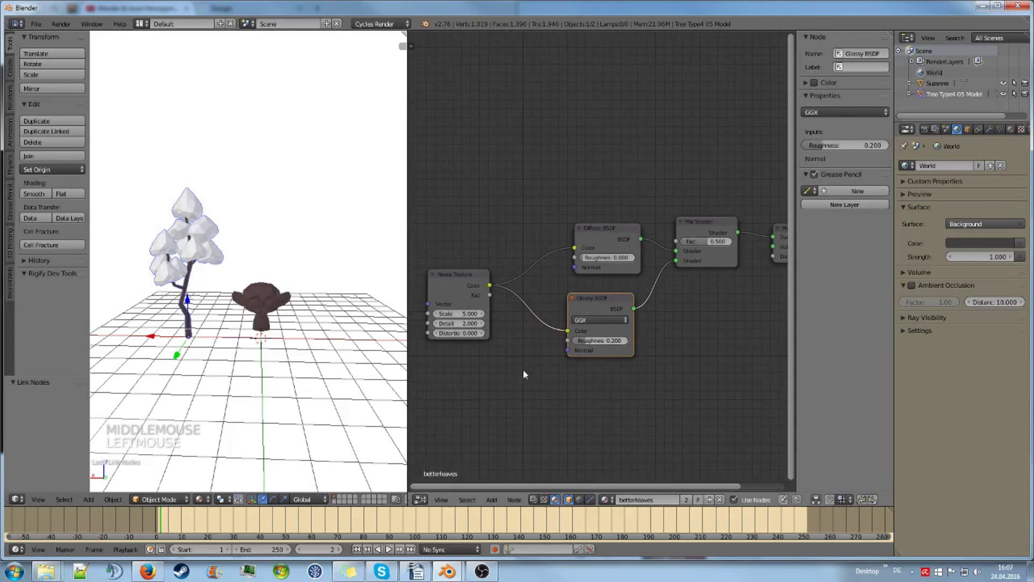
# - Move the Noise Texture node away from the shaders and add a reroute point across its two Color links
pyautogui.scroll(-6, 522, 373)
pyautogui.moveTo(495, 301); pyautogui.dragTo(410, 185)
pyautogui.press('a')
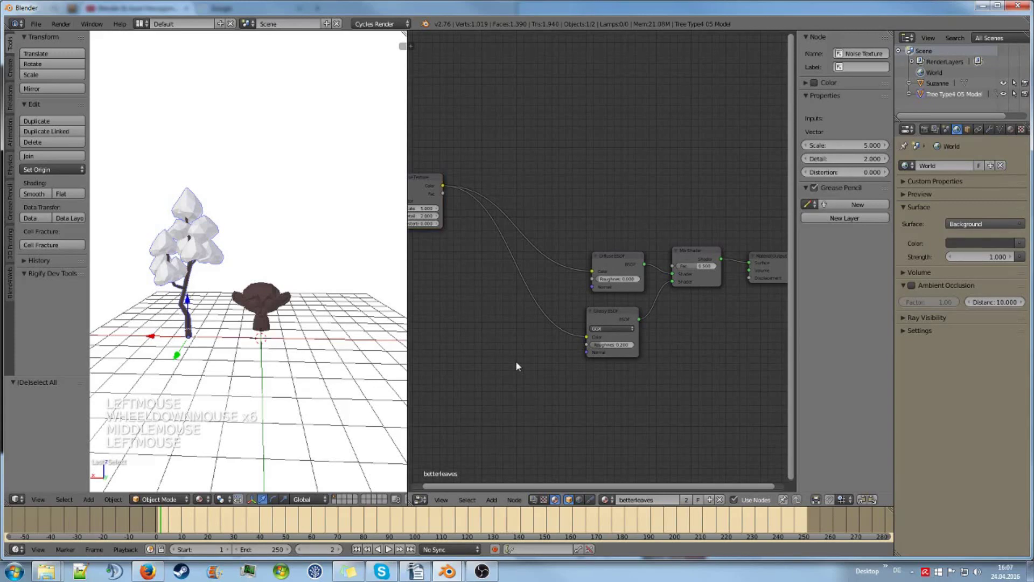
pyautogui.keyDown('shift'); pyautogui.moveTo(516, 360); pyautogui.dragTo(566, 207); pyautogui.keyUp('shift')
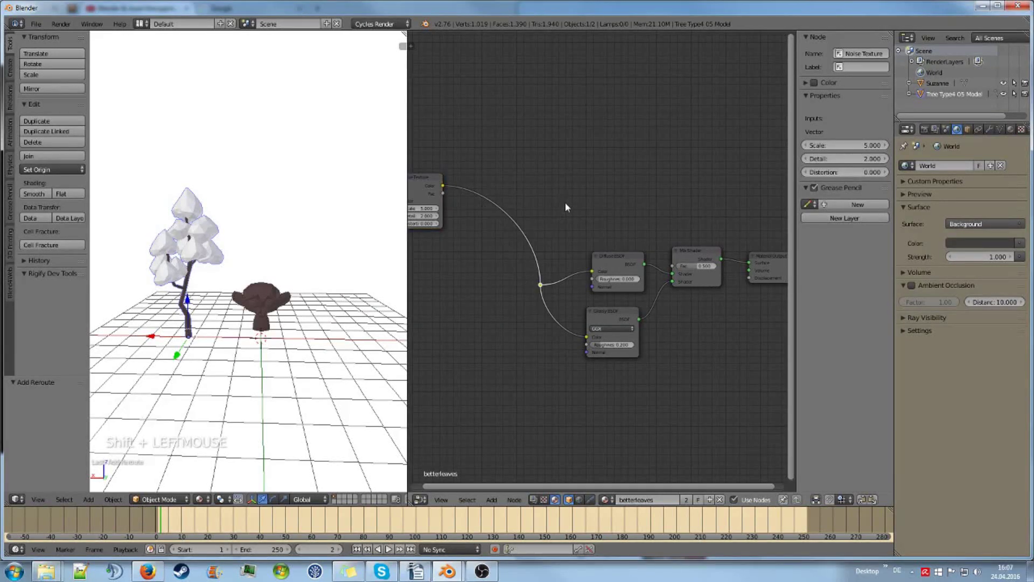
# - Move the reroute point closer to the Diffuse and Glossy nodes and bring the Noise Texture node back beside it
pyautogui.scroll(2, 528, 332)
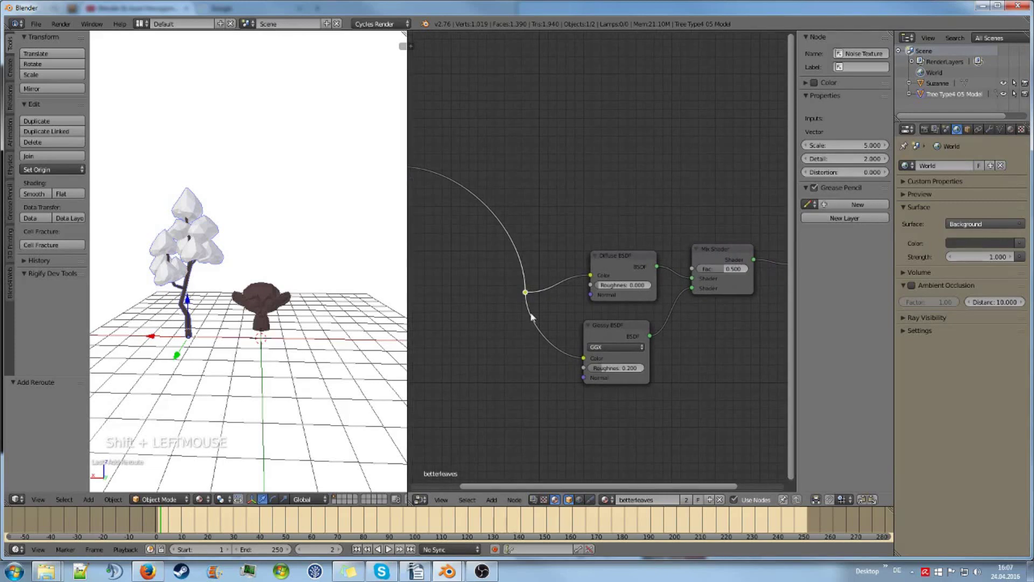
pyautogui.press('g')
pyautogui.click(563, 338)
pyautogui.press('a')
pyautogui.scroll(-1, 530, 378)
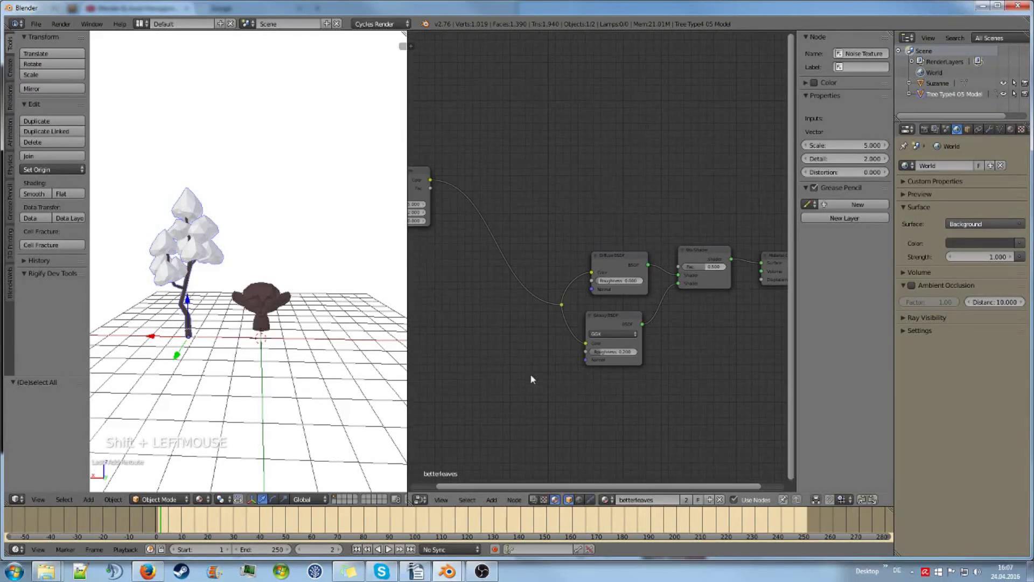
pyautogui.moveTo(531, 379); pyautogui.dragTo(559, 397, button='middle')
pyautogui.scroll(-1, 561, 408)
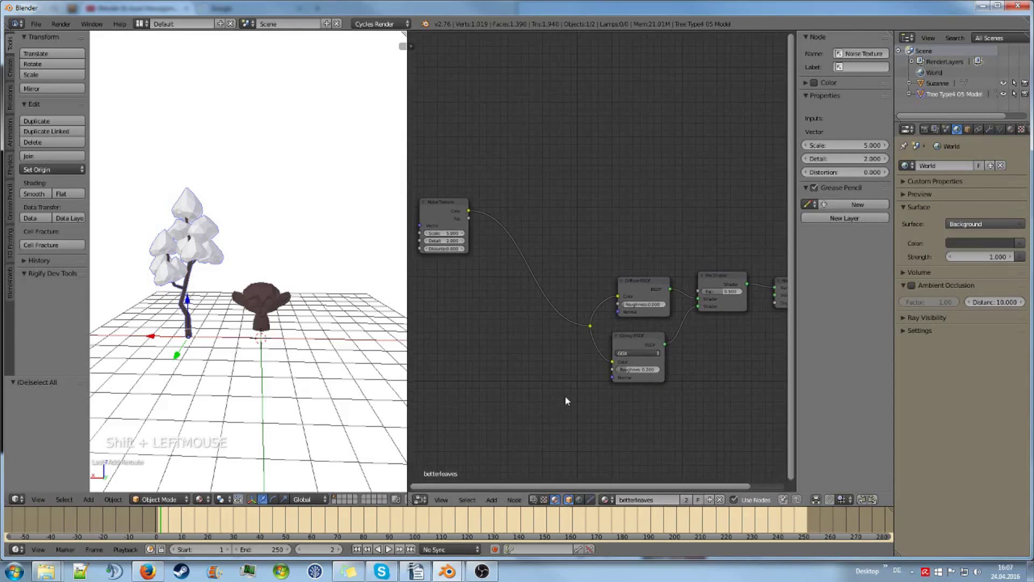
pyautogui.moveTo(441, 209); pyautogui.dragTo(530, 323)
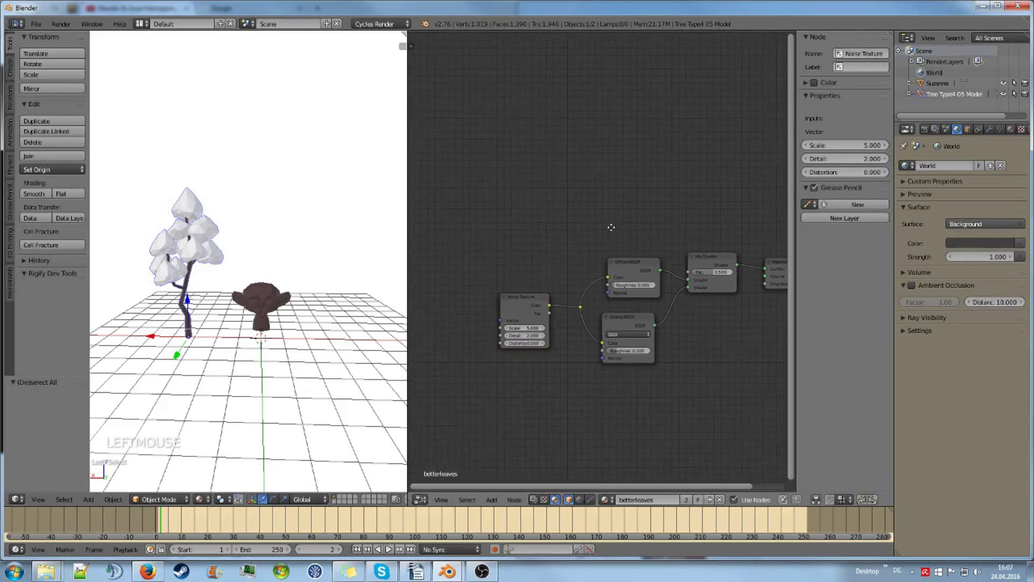
# - Add a Frame layout node and place it in the empty area above the shader nodes
pyautogui.hotkey('shift', 'a')
pyautogui.moveTo(612, 229)
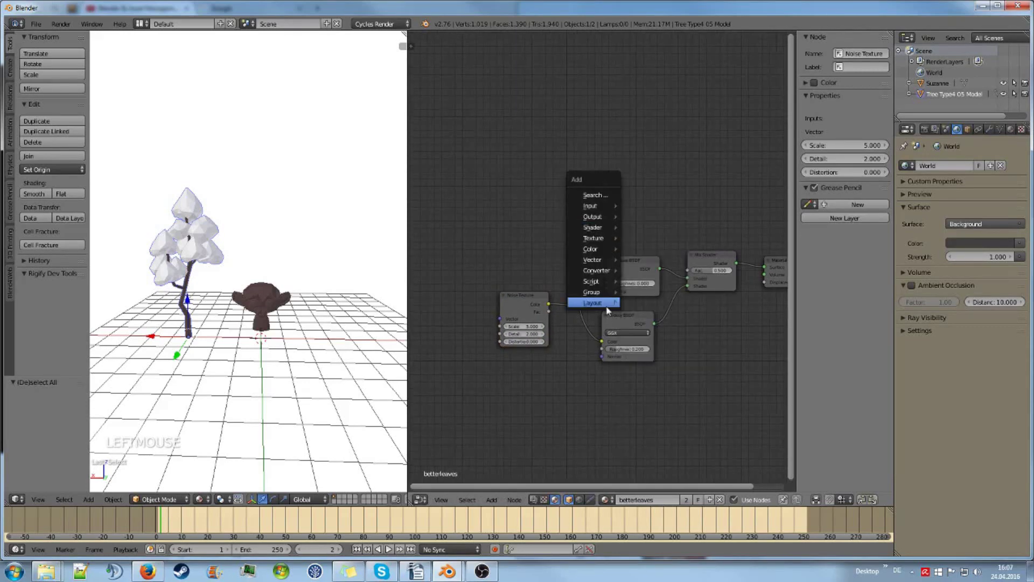
pyautogui.click(641, 303)
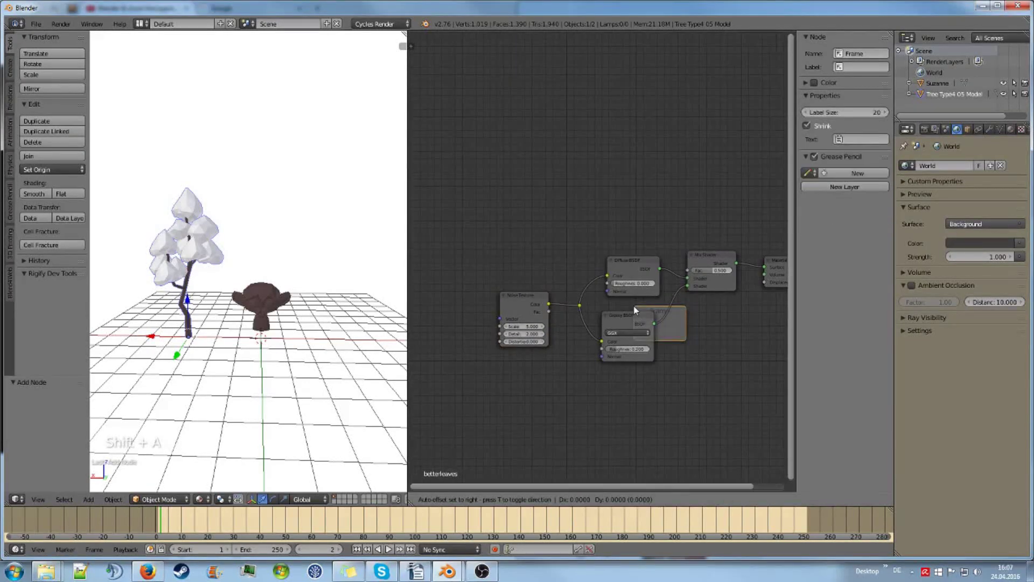
pyautogui.click(687, 335)
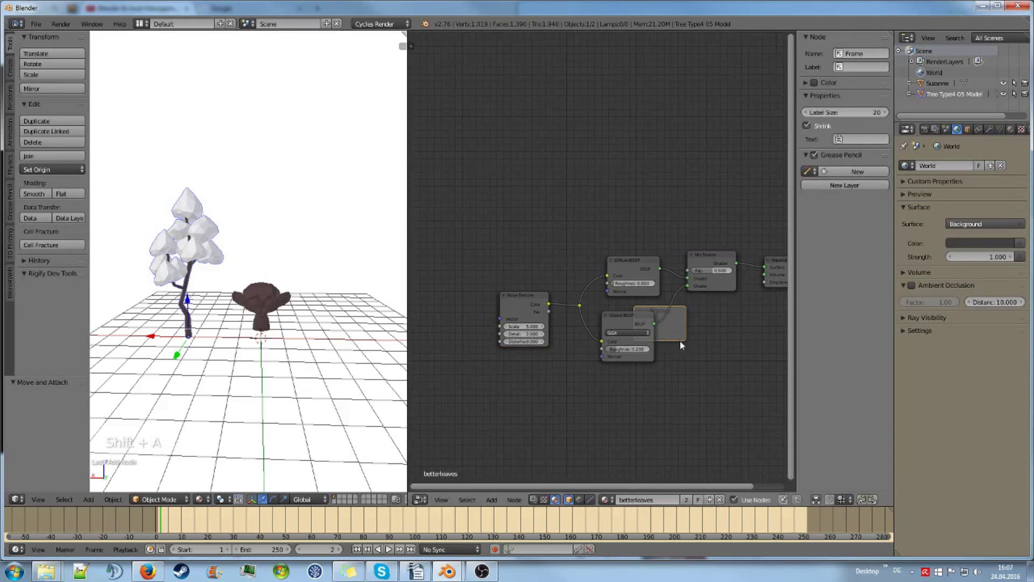
pyautogui.moveTo(672, 332); pyautogui.dragTo(580, 189, button='right')
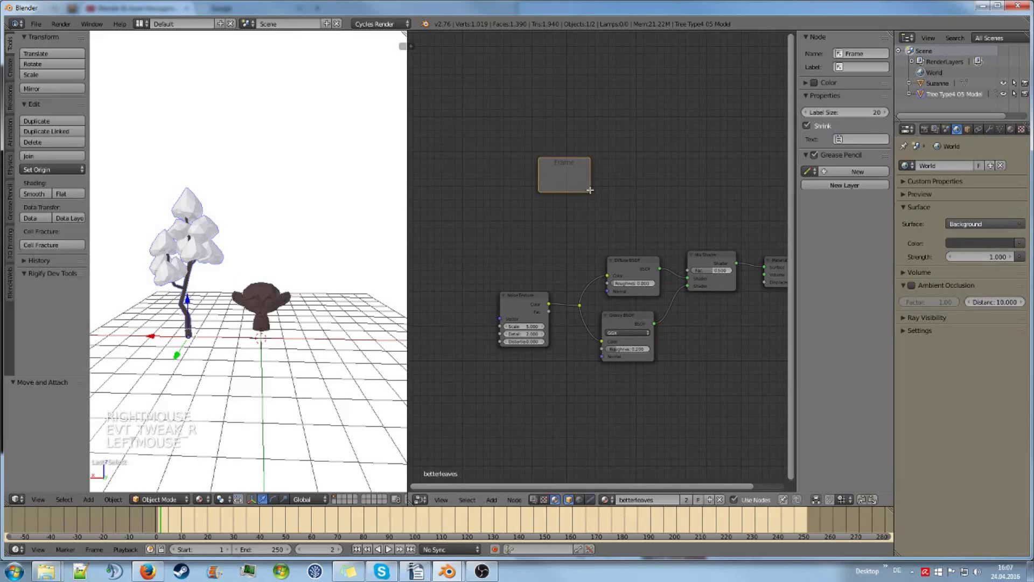
# - Resize and move the frame so that it surrounds the Noise Texture, Diffuse BSDF and Glossy BSDF nodes
pyautogui.moveTo(591, 191); pyautogui.dragTo(720, 385)
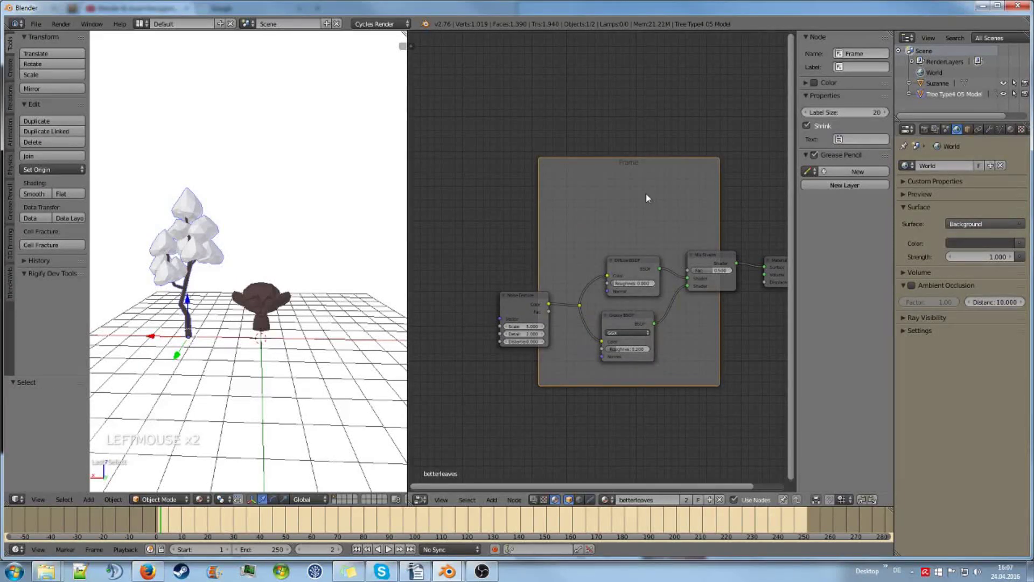
pyautogui.moveTo(646, 199); pyautogui.dragTo(598, 234)
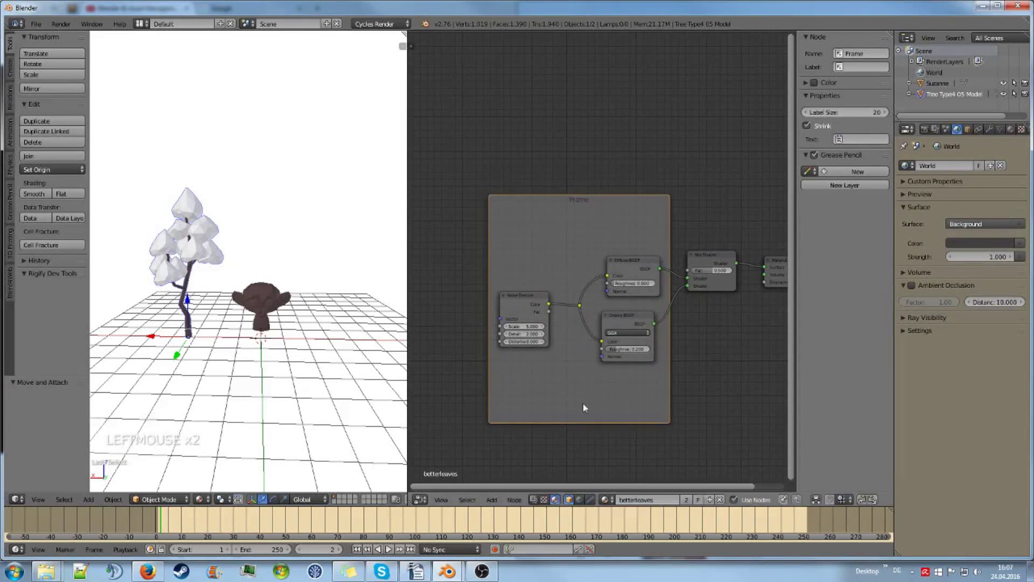
pyautogui.doubleClick(574, 417)
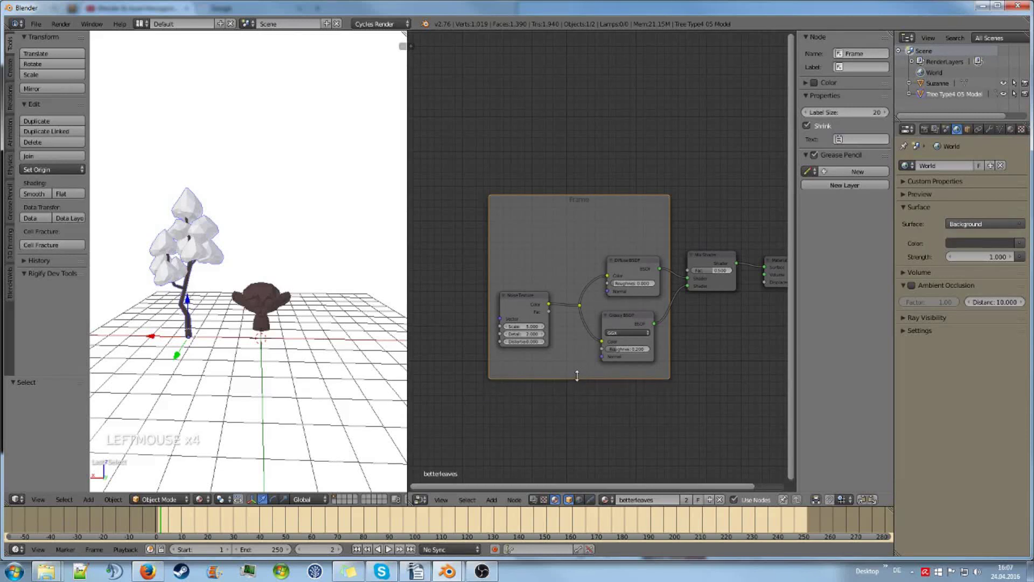
pyautogui.click(600, 196)
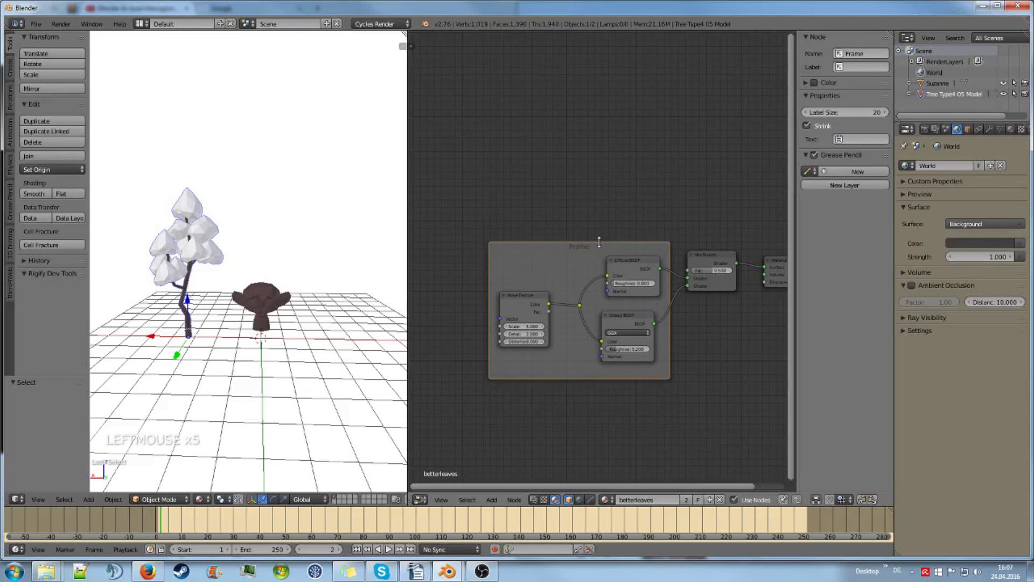
# - Delete the frame around the texture and shader nodes
pyautogui.moveTo(670, 219); pyautogui.dragTo(713, 139, button='middle')
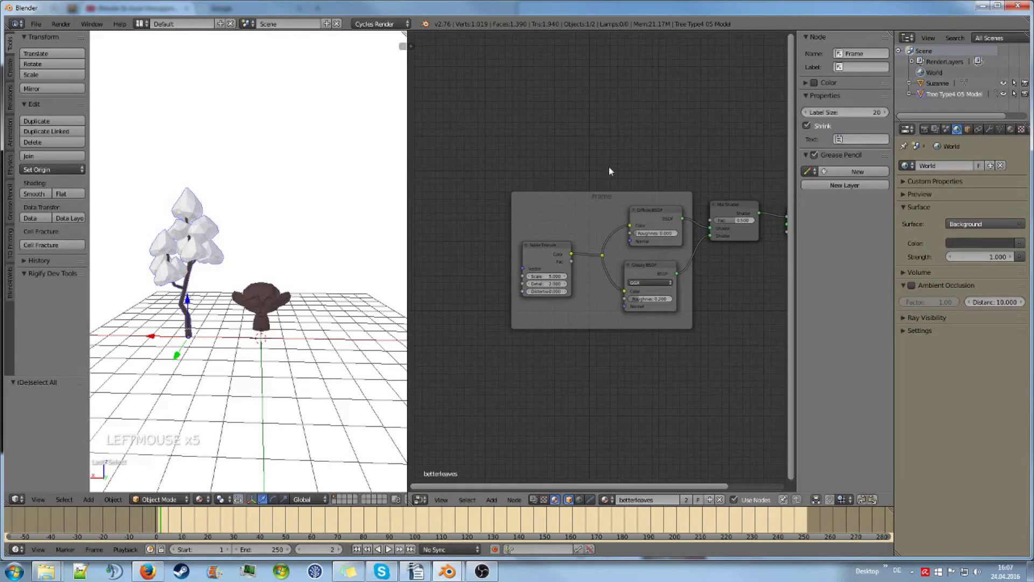
pyautogui.click(563, 212)
pyautogui.press('Delete')
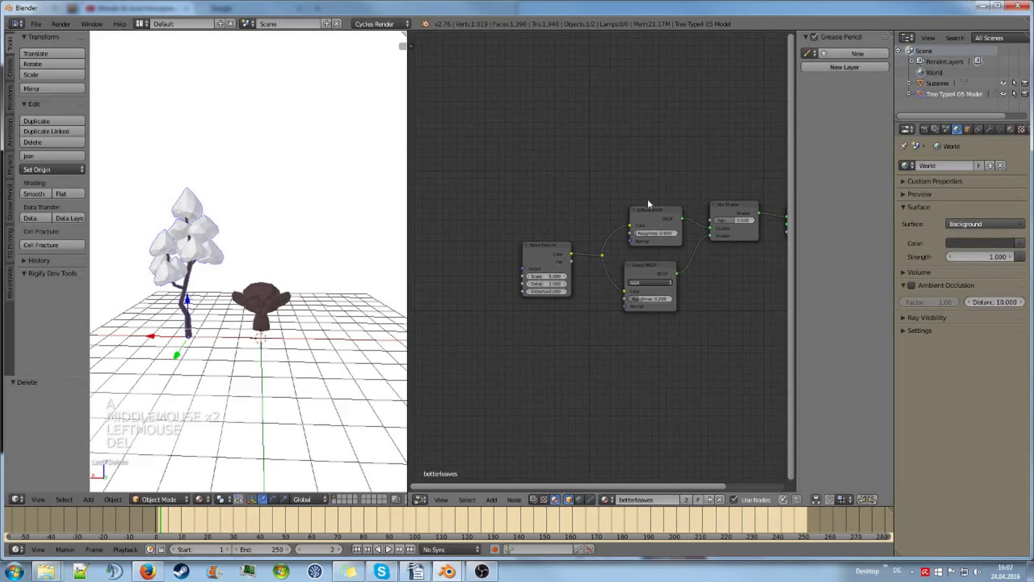
# - Combine the Noise Texture, Diffuse BSDF and Glossy BSDF nodes into one node group, leaving the Mix Shader outside
pyautogui.moveTo(648, 199); pyautogui.dragTo(629, 192, button='middle')
pyautogui.click(632, 197)
pyautogui.keyDown('shift'); pyautogui.click(528, 232); pyautogui.keyUp('shift')
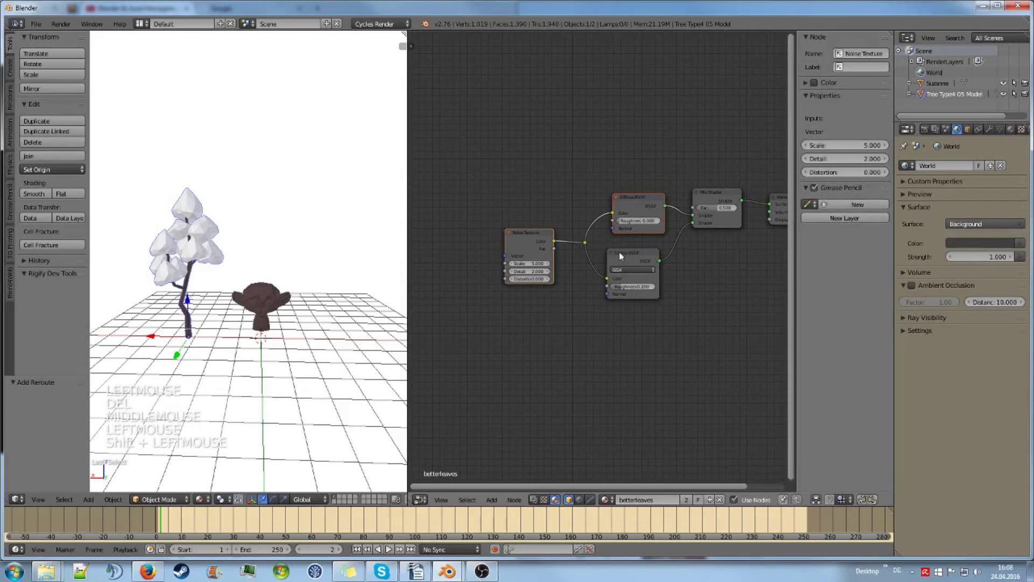
pyautogui.keyDown('shift'); pyautogui.click(638, 253); pyautogui.keyUp('shift')
pyautogui.keyDown('shift'); pyautogui.click(717, 195); pyautogui.keyUp('shift')
pyautogui.moveTo(715, 177); pyautogui.dragTo(687, 198, button='middle')
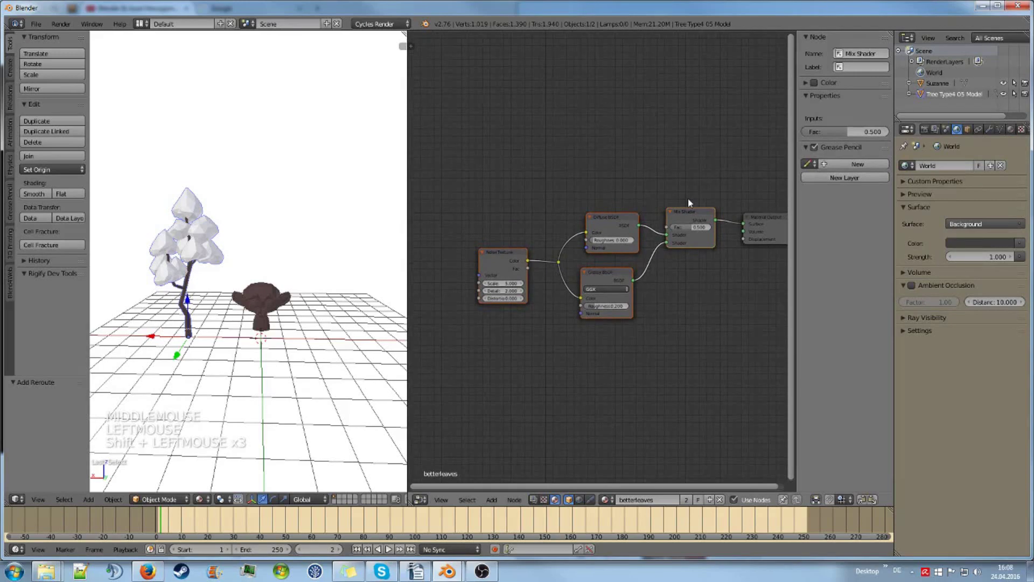
pyautogui.keyDown('shift'); pyautogui.rightClick(689, 210); pyautogui.keyUp('shift')
pyautogui.hotkey('ctrl', 'g')
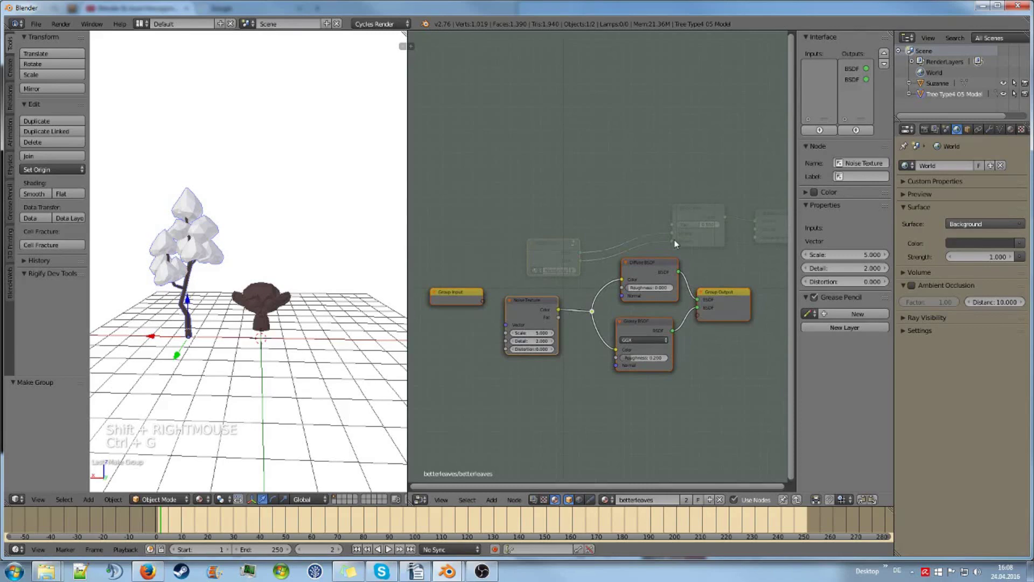
pyautogui.press('a')
pyautogui.moveTo(641, 240); pyautogui.dragTo(638, 199, button='middle')
pyautogui.scroll(-2, 553, 251)
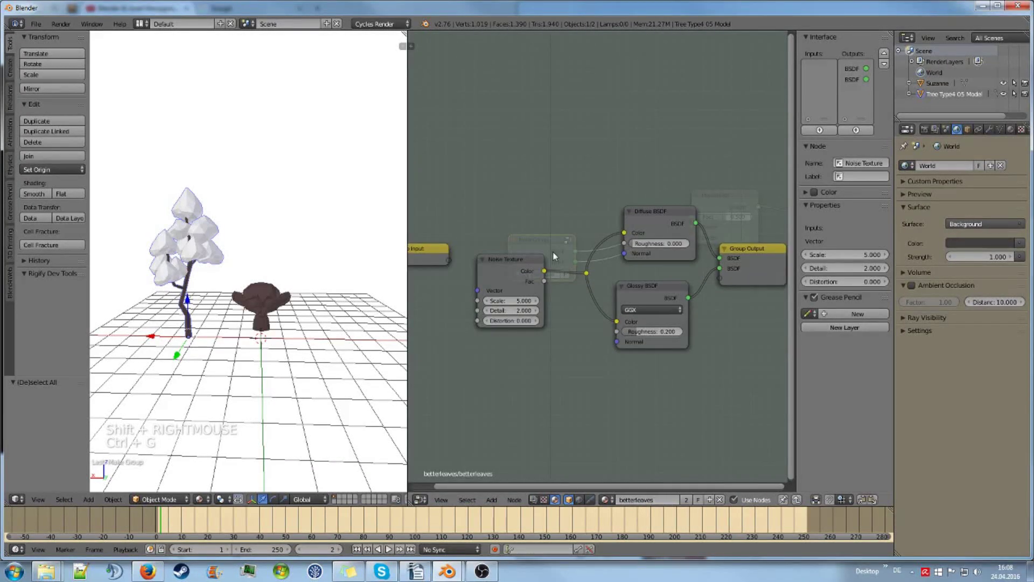
# - Switch repeatedly between the inside of the node group and the betterleaves tree, ending in the betterleaves tree
pyautogui.press('Tab')
pyautogui.press('Tab')
pyautogui.press('Tab')
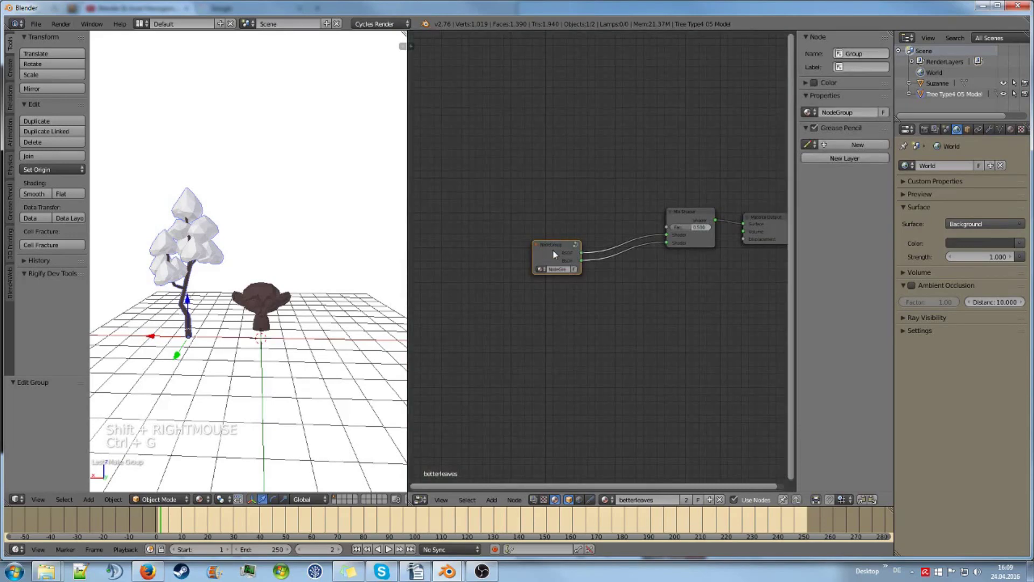
pyautogui.press('Tab')
pyautogui.press('Tab')
pyautogui.press('Tab')
pyautogui.press('Tab')
# - Move the node group close to the Mix Shader and bring the Material Output nearer on its other side
pyautogui.moveTo(551, 240); pyautogui.dragTo(616, 205)
pyautogui.press('a')
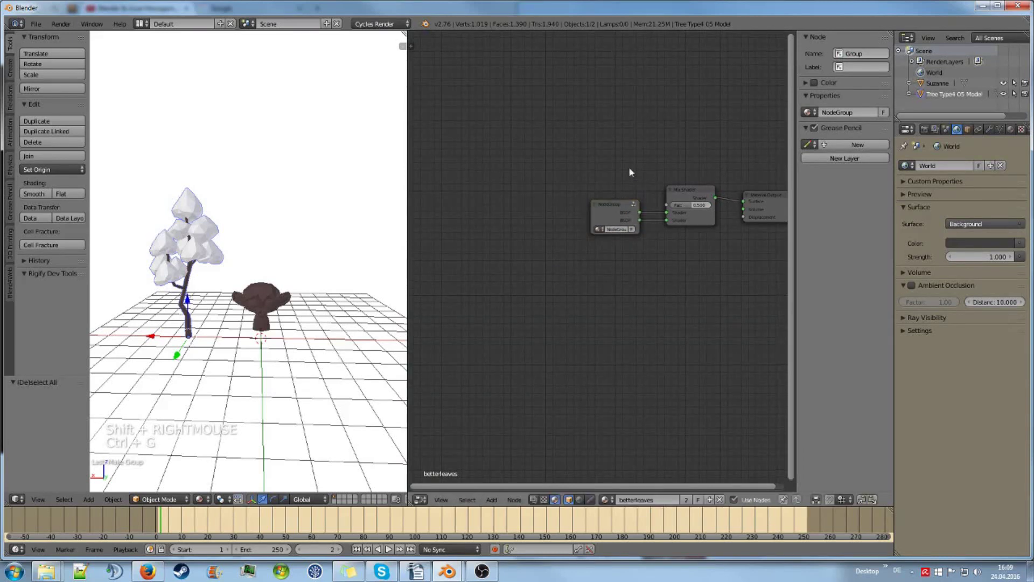
pyautogui.moveTo(630, 169); pyautogui.dragTo(536, 222, button='middle')
pyautogui.scroll(2, 560, 180)
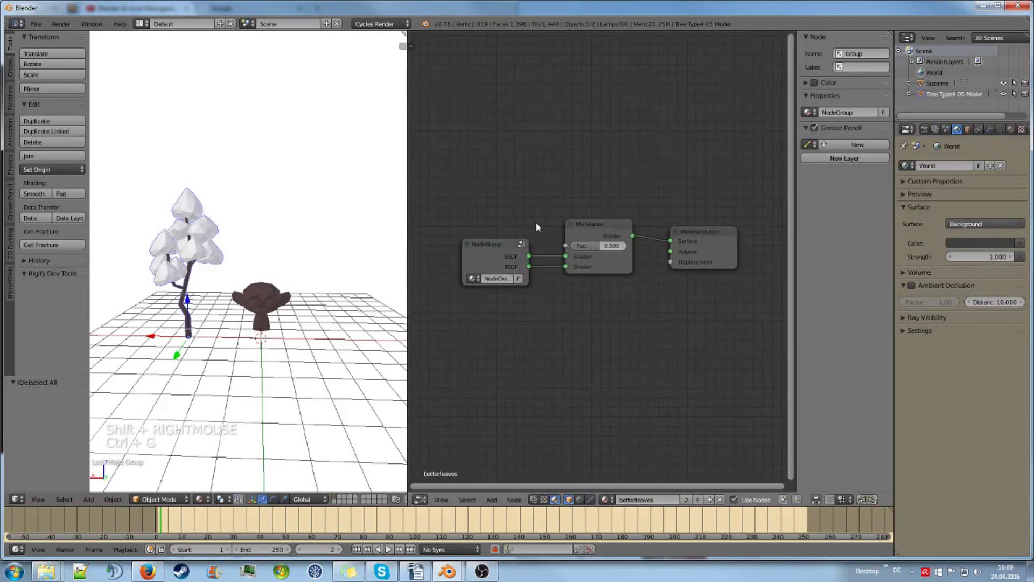
pyautogui.moveTo(699, 238); pyautogui.dragTo(677, 232, button='right')
pyautogui.press('a')
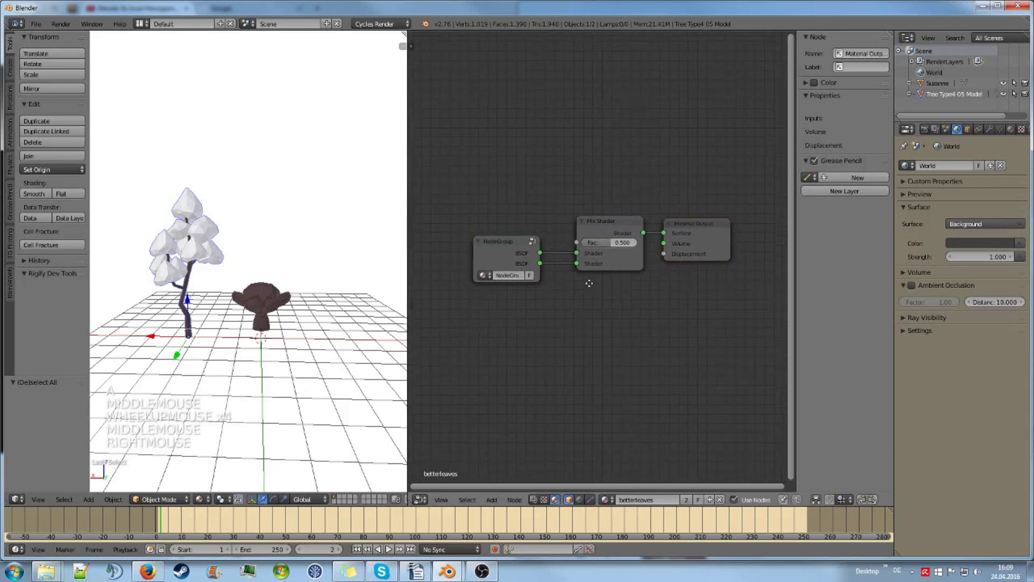
pyautogui.moveTo(589, 277); pyautogui.dragTo(552, 292, button='middle')
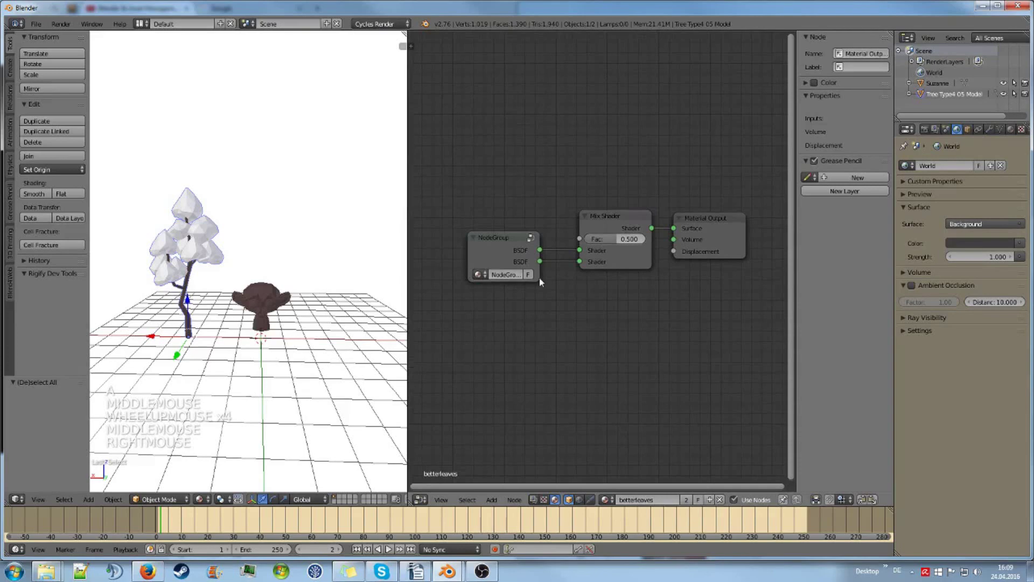
# - Place a second instance of NodeGroup below the existing group node and delete it again
pyautogui.rightClick(488, 243)
pyautogui.hotkey('shift', 'a')
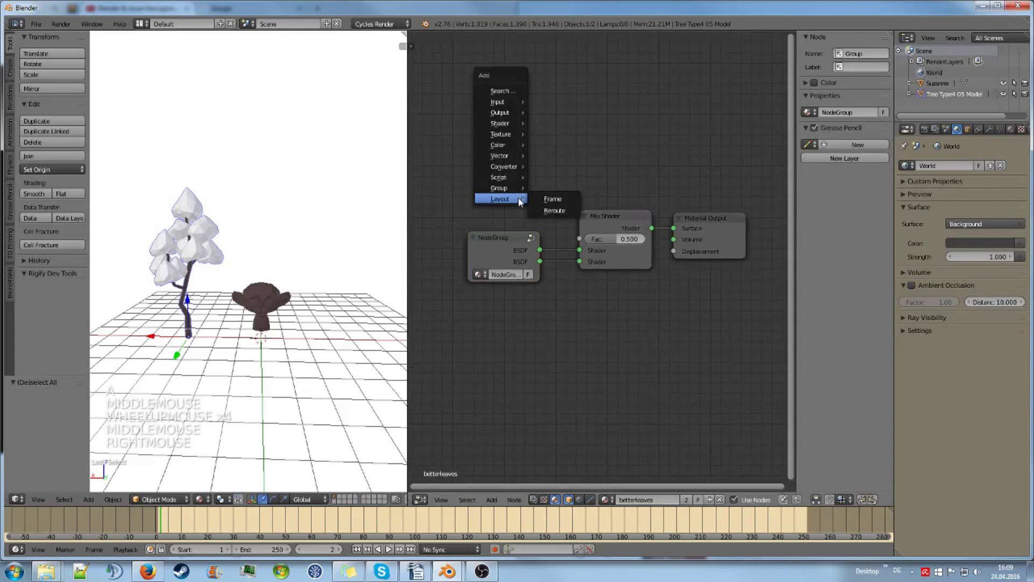
pyautogui.moveTo(516, 191)
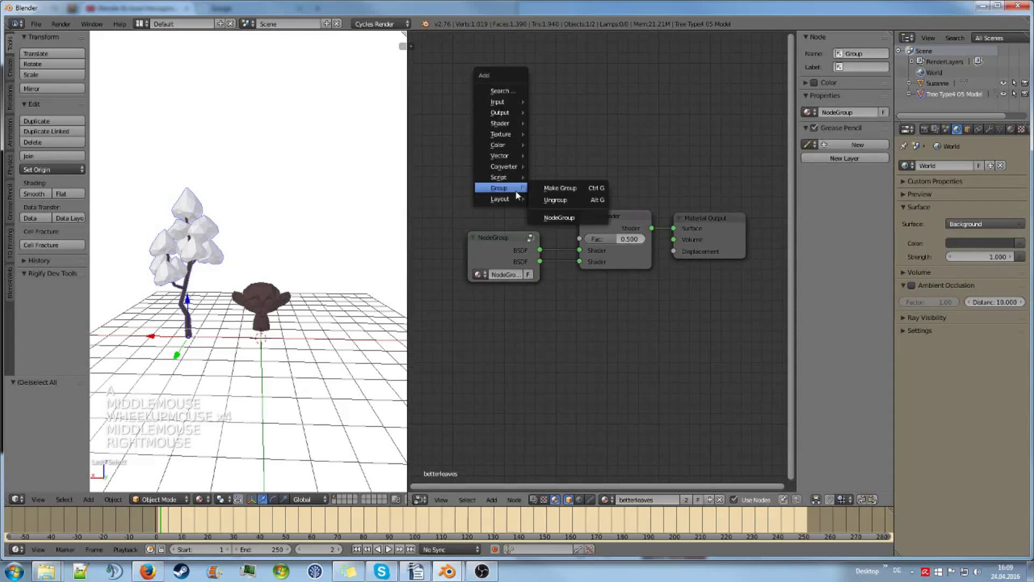
pyautogui.click(581, 222)
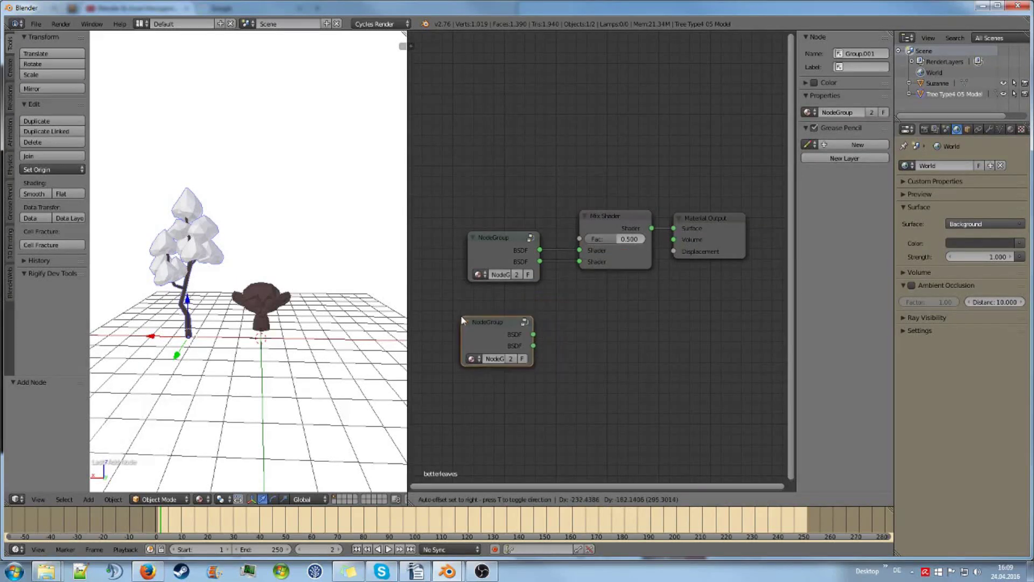
pyautogui.click(463, 312)
pyautogui.press('Delete')
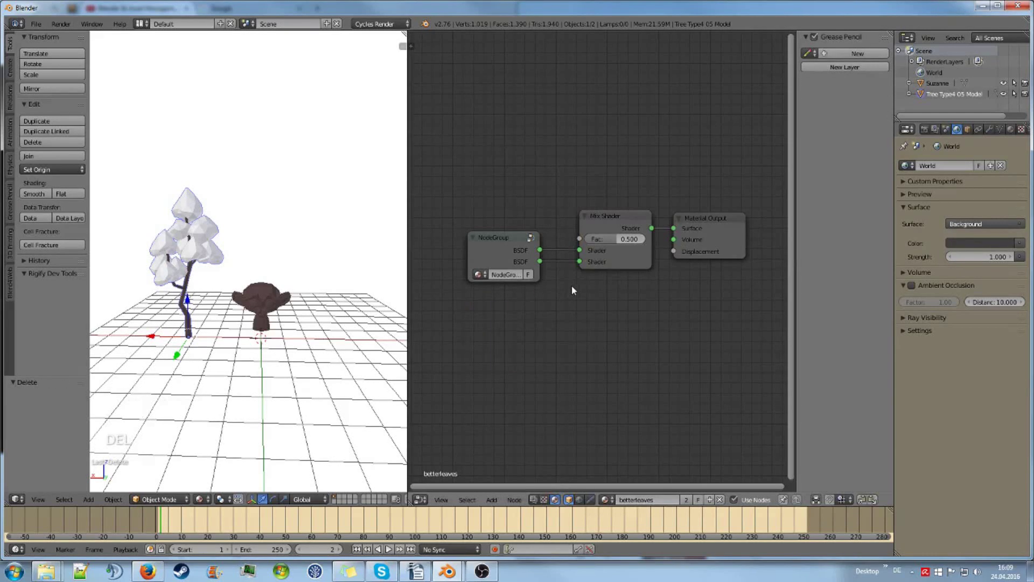
pyautogui.keyDown('shift'); pyautogui.scroll(-2, 572, 288); pyautogui.keyUp('shift')
pyautogui.hotkey('shift', 'a')
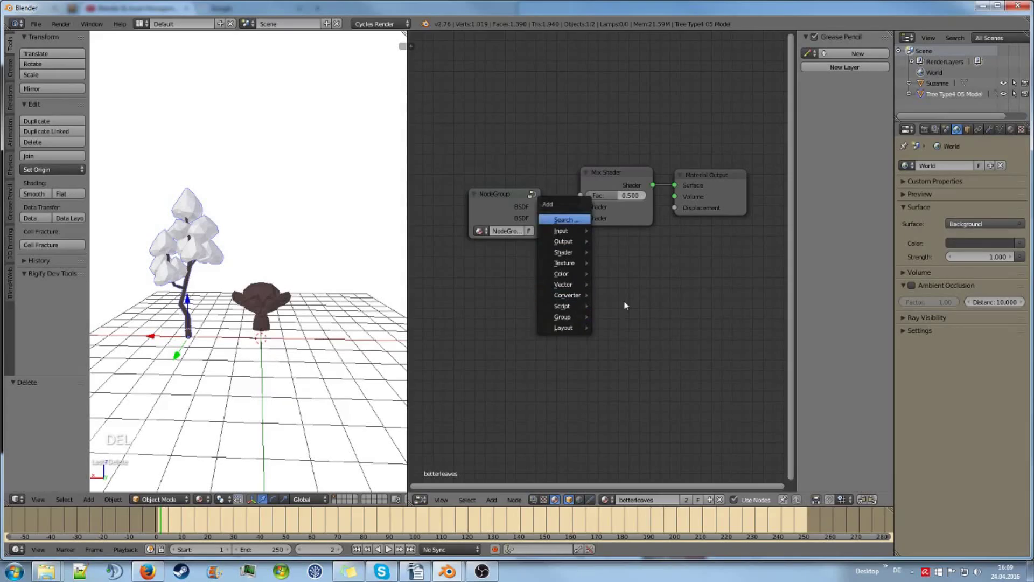
pyautogui.hotkey('shift', 'a')
pyautogui.moveTo(557, 305)
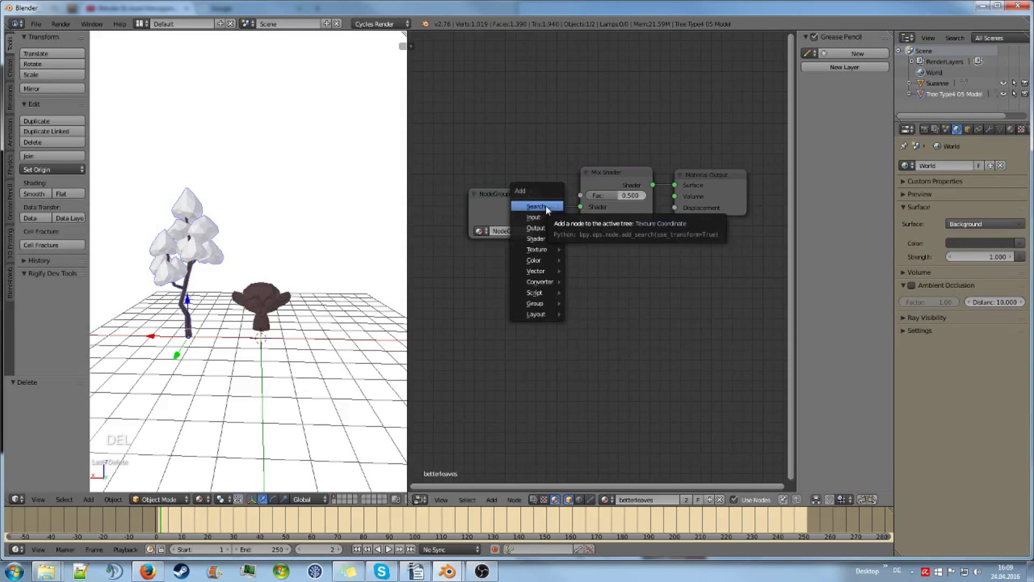
pyautogui.moveTo(547, 222)
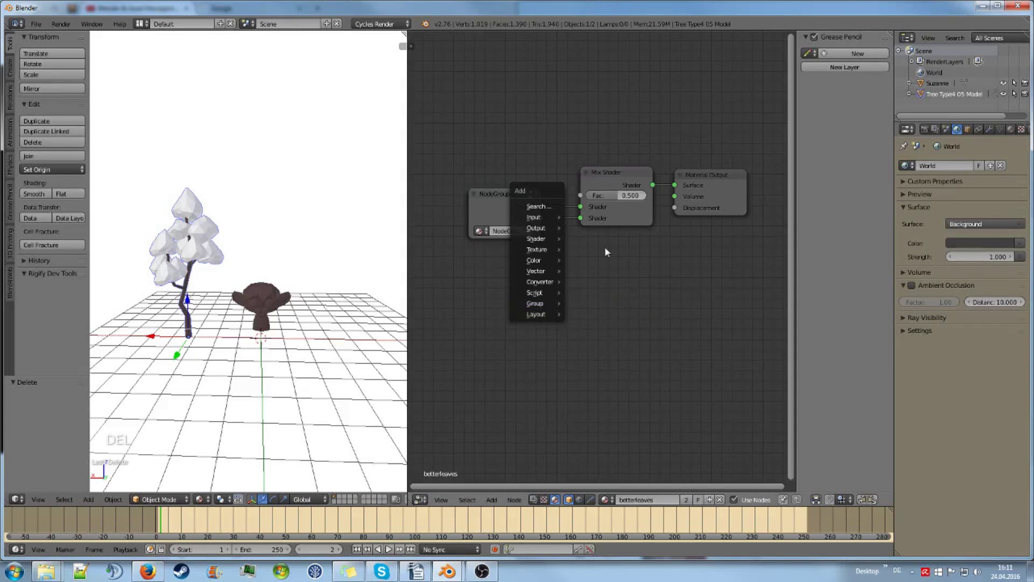
pyautogui.press('Escape')
pyautogui.moveTo(606, 252); pyautogui.dragTo(581, 338, button='middle')
pyautogui.scroll(-1, 570, 349)
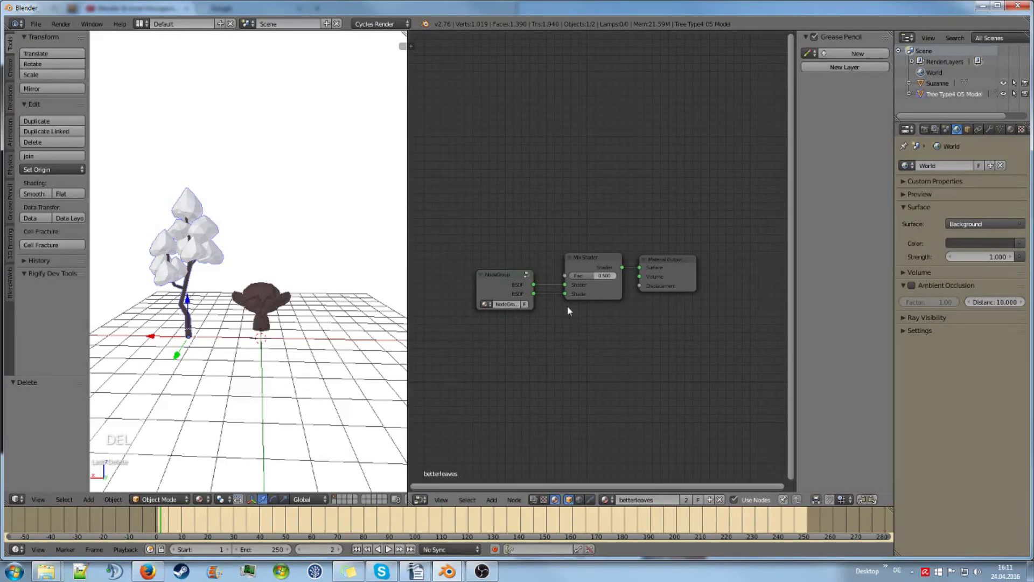
pyautogui.scroll(2, 569, 311)
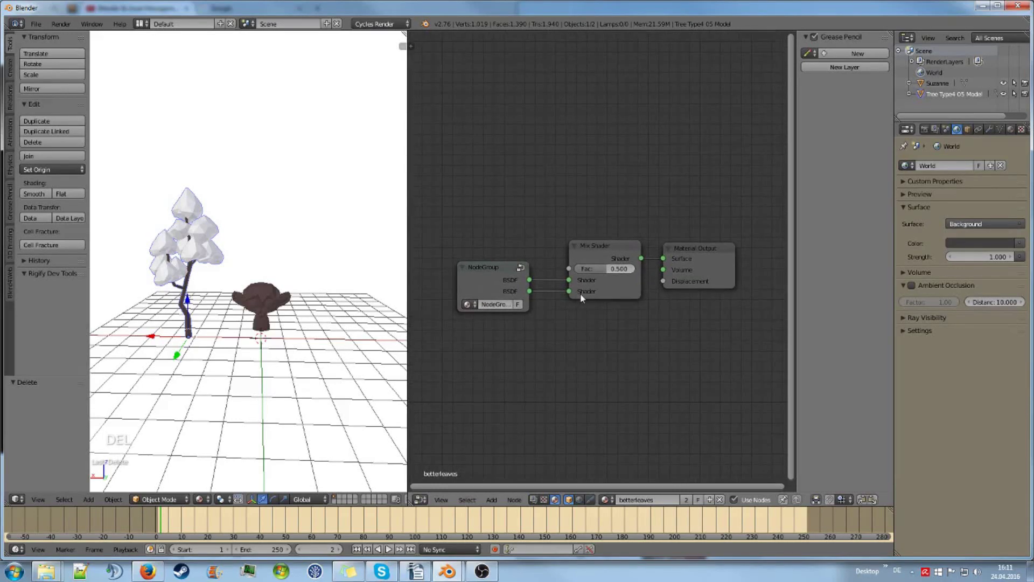